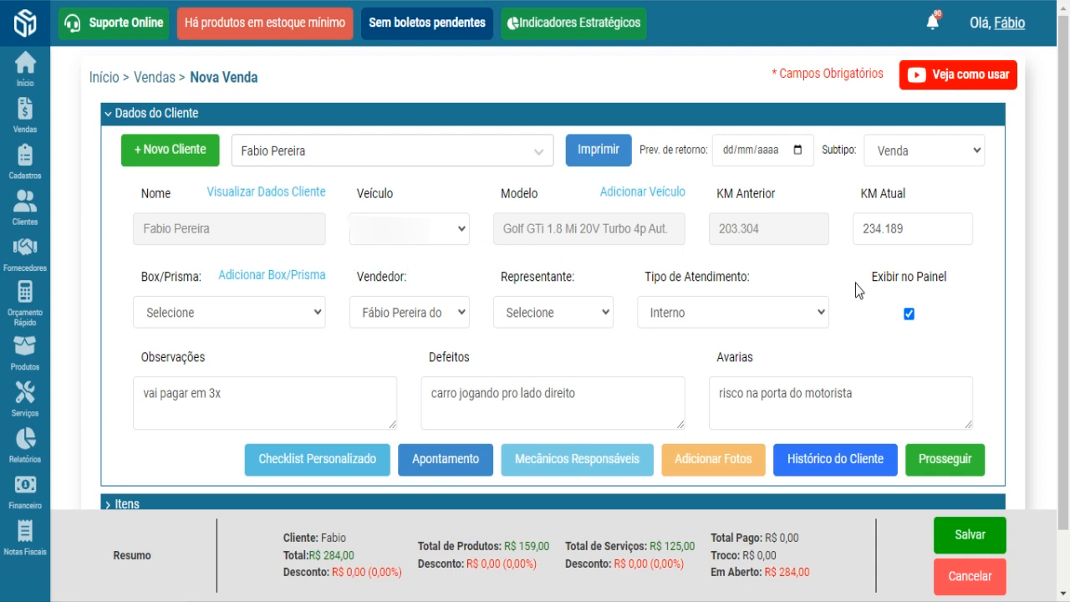
Step: Review the products and services listed under the sale's Itens section and return to Dados do Cliente
click(158, 113)
click(134, 144)
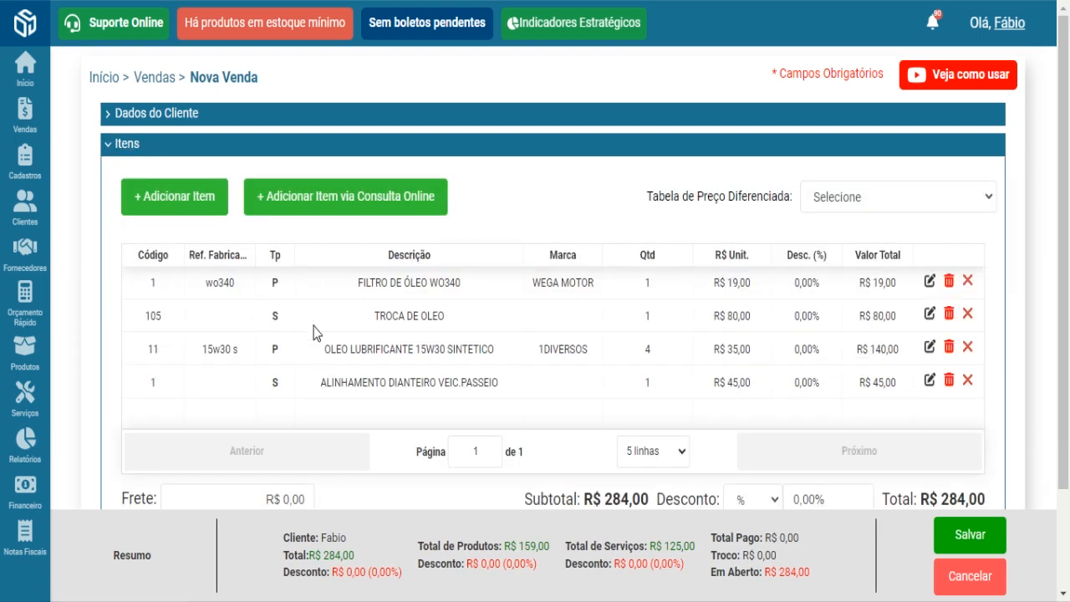
double_click(274, 382)
click(189, 119)
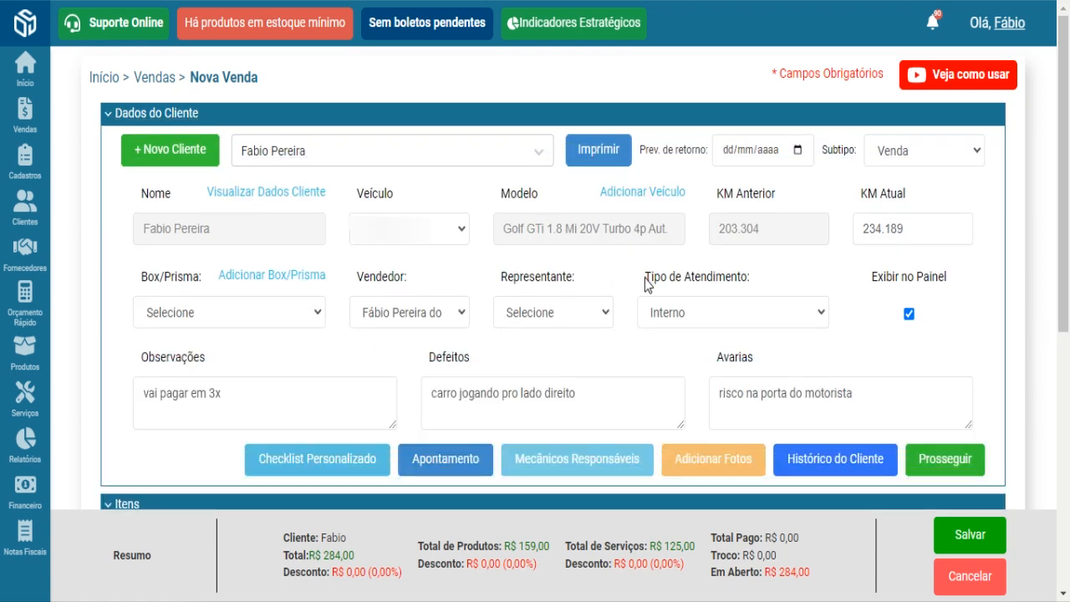
Step: Save the sale with Exibir no Painel enabled and open it as a service order
click(909, 315)
click(961, 543)
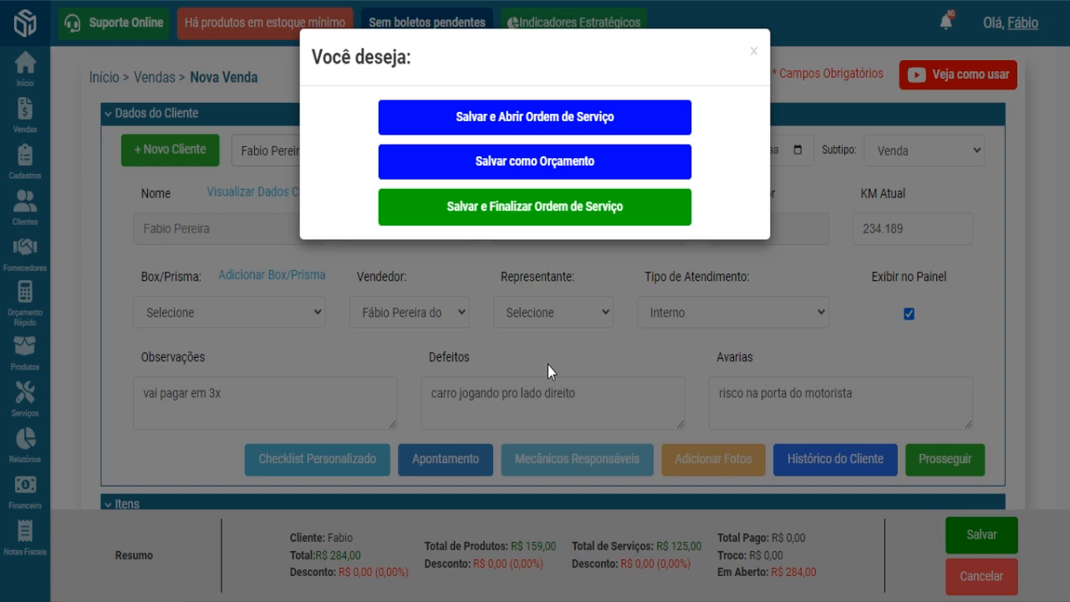
click(533, 119)
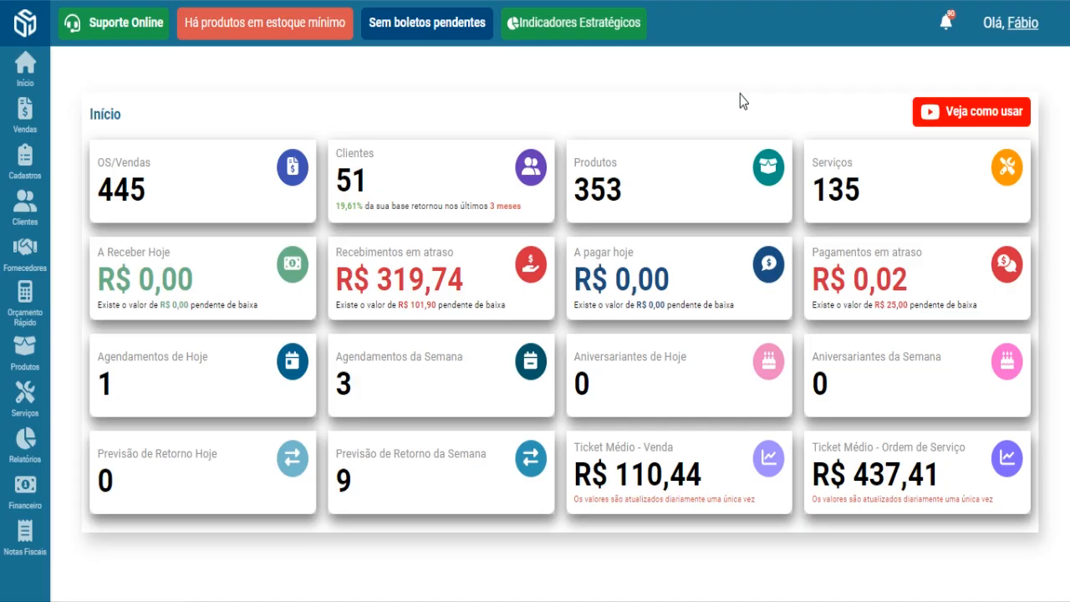
Step: Open the Meus Cargos list and check whether the Mecânico / Atendente position executes services
click(1022, 42)
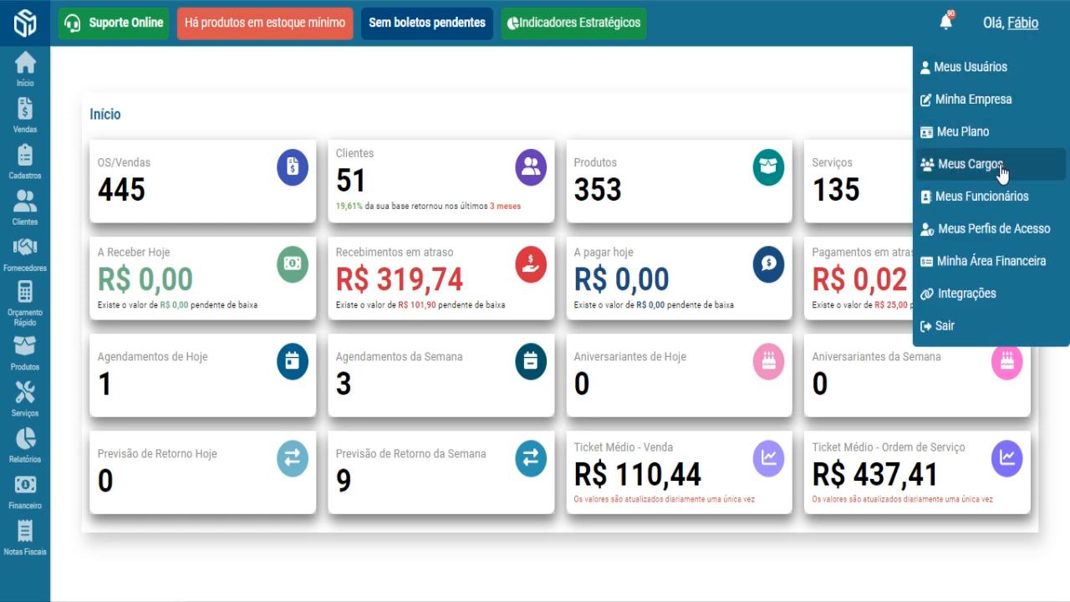
click(1002, 166)
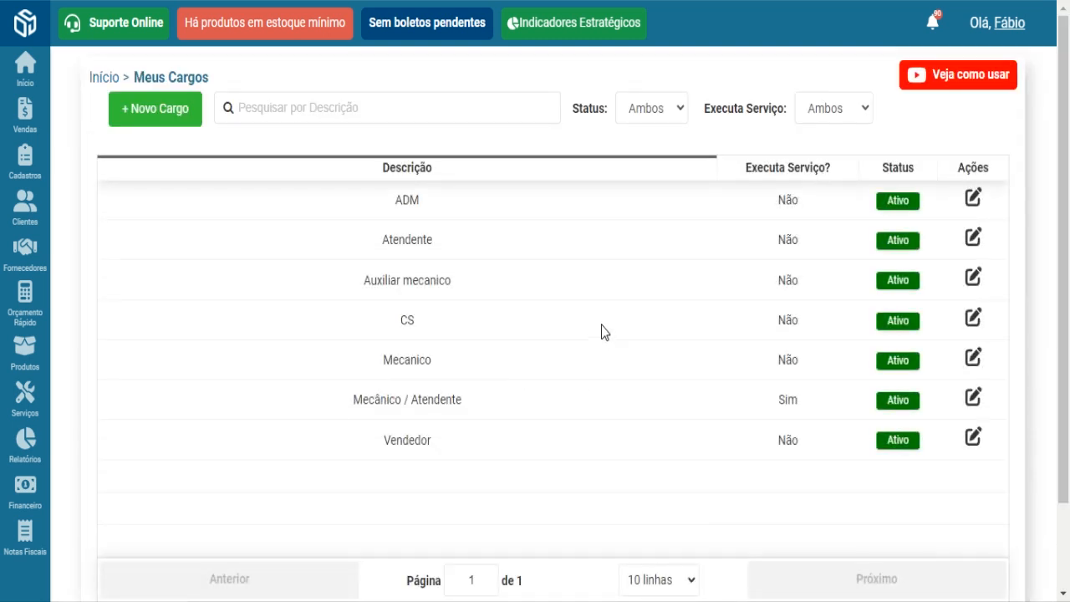
drag(340, 401, 512, 407)
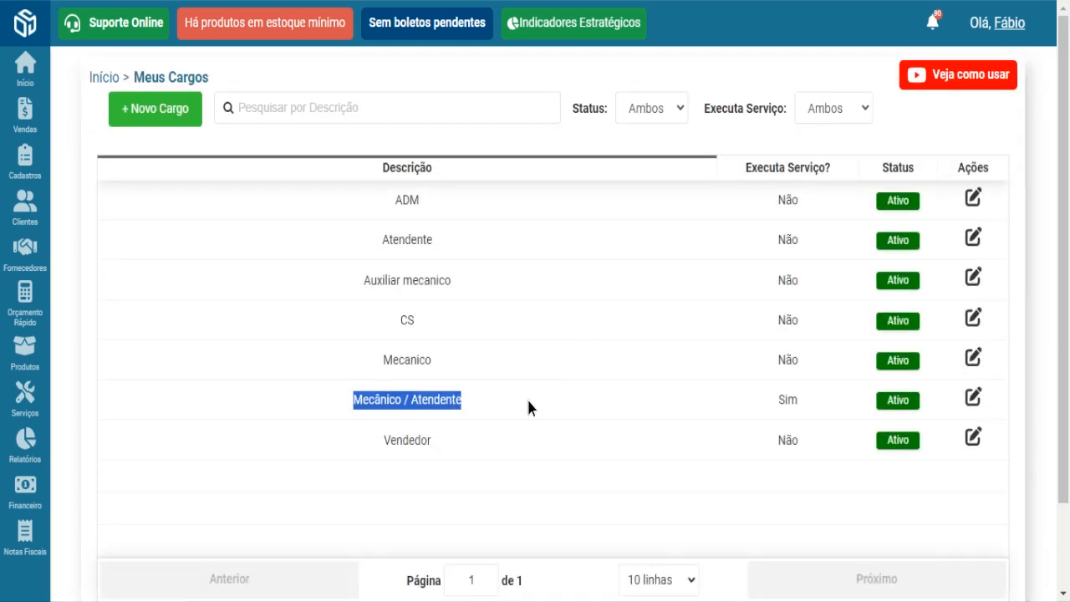
drag(778, 399, 813, 416)
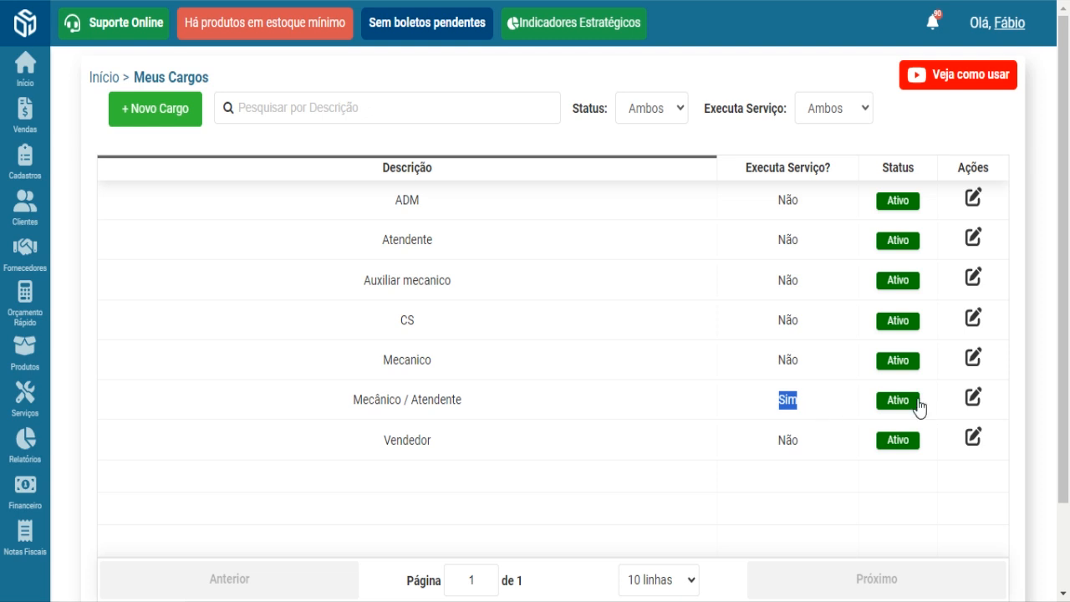
Step: Open the Mecânico / Atendente position for editing and examine its description and Executa Serviços setting
click(977, 399)
click(243, 185)
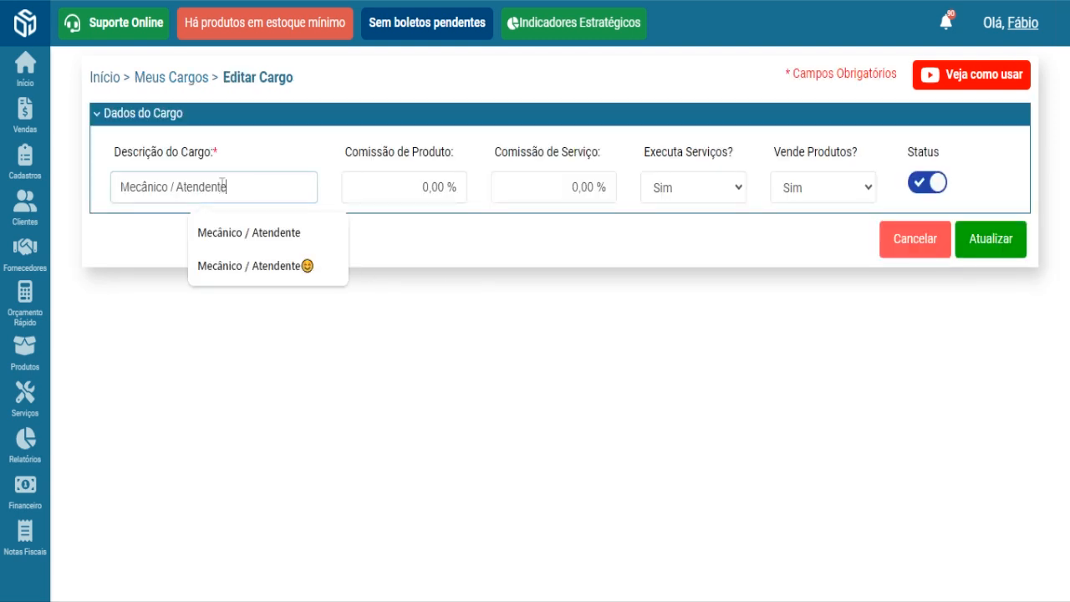
click(533, 277)
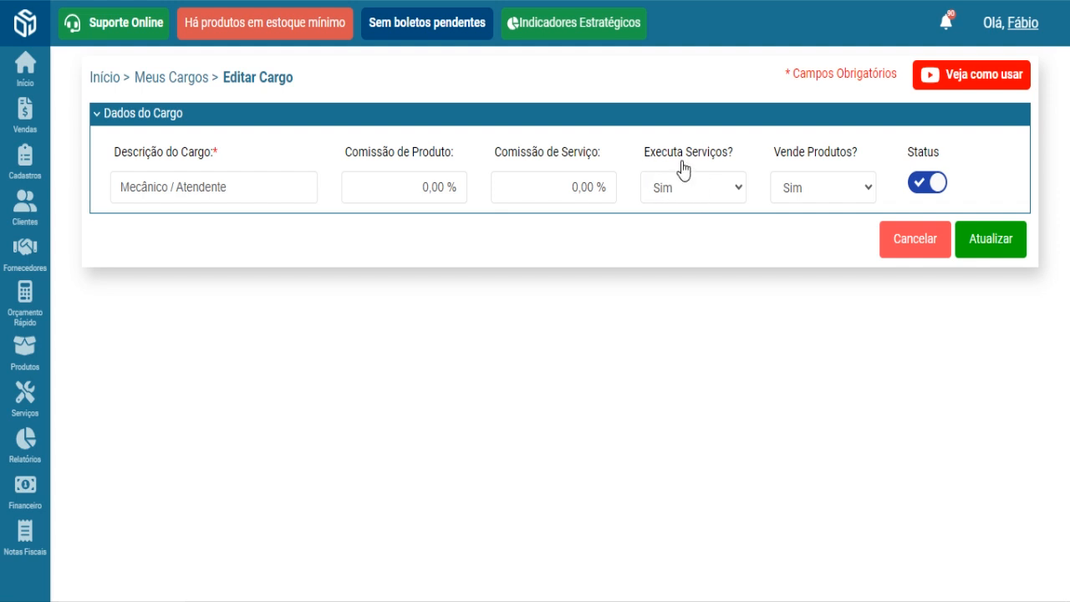
drag(237, 184, 153, 303)
click(154, 304)
Step: Open Meus Funcionários and check the Cargo assigned in a mechanic's employee record
click(1020, 25)
click(995, 33)
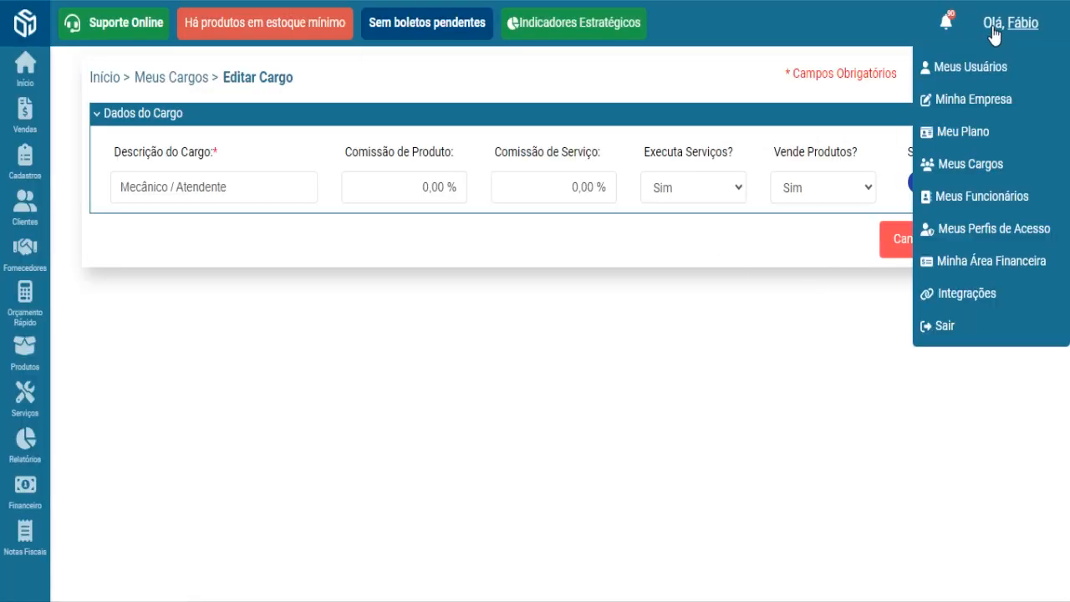
click(1022, 198)
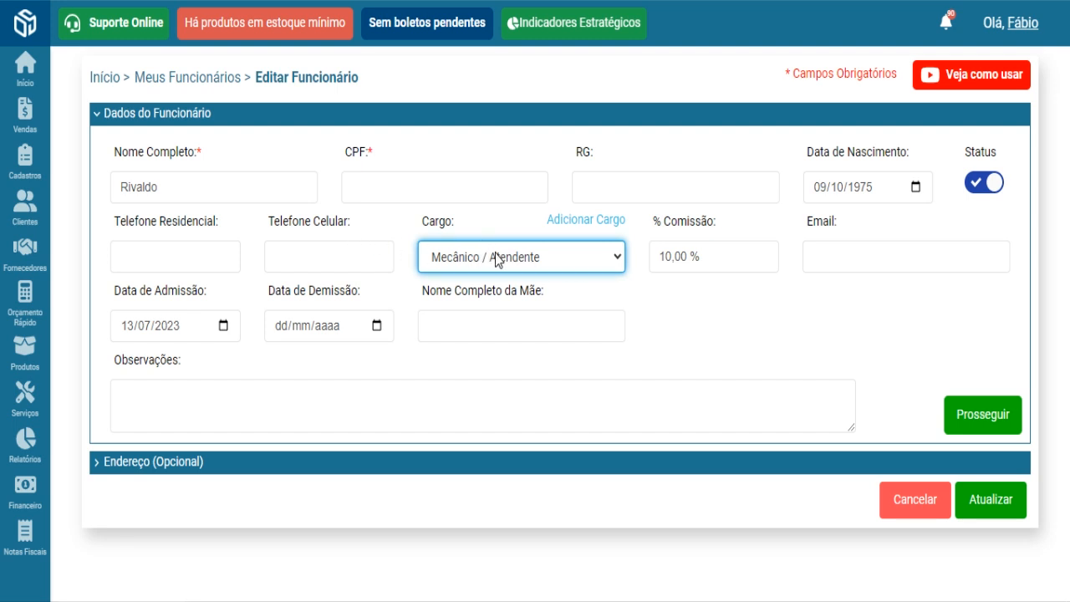
click(1007, 26)
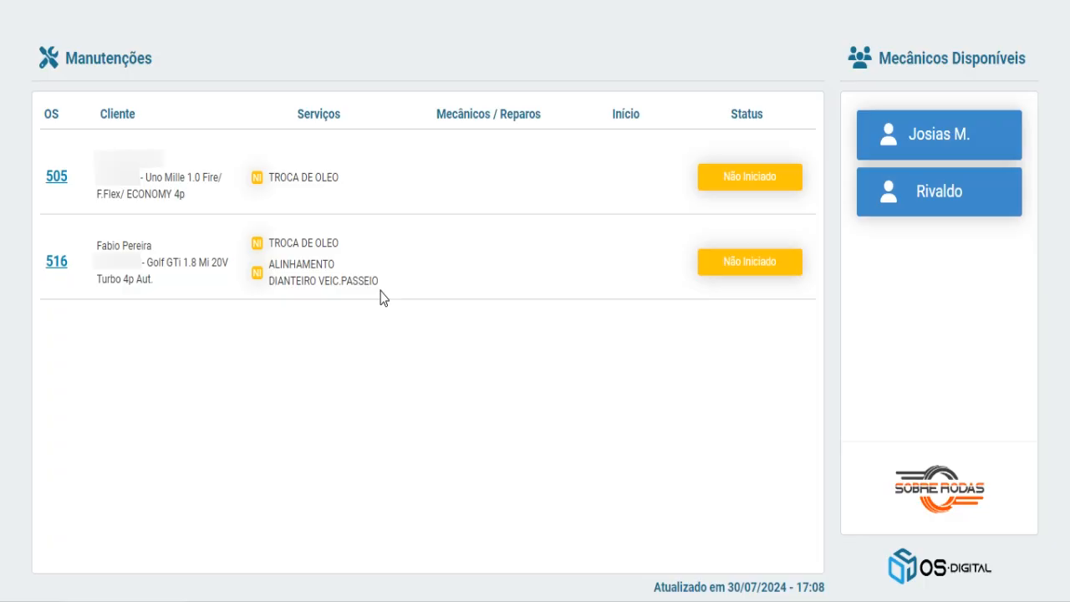
Step: Open Iniciar Serviço for the Golf GTi order in the workshop panel and assign the first listed mechanic to TROCA DE OLEO
click(56, 264)
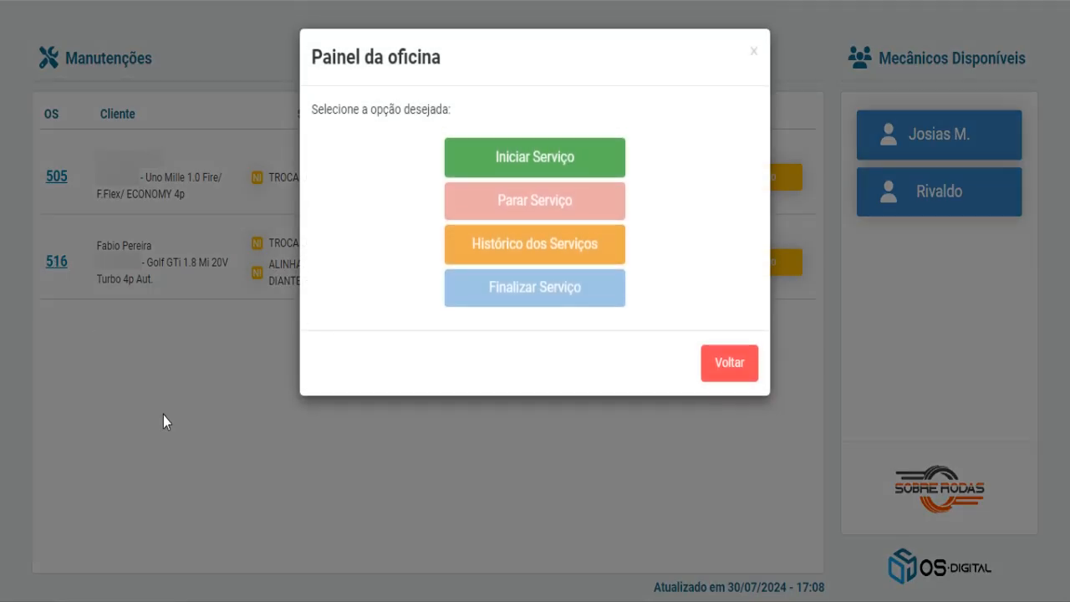
click(545, 166)
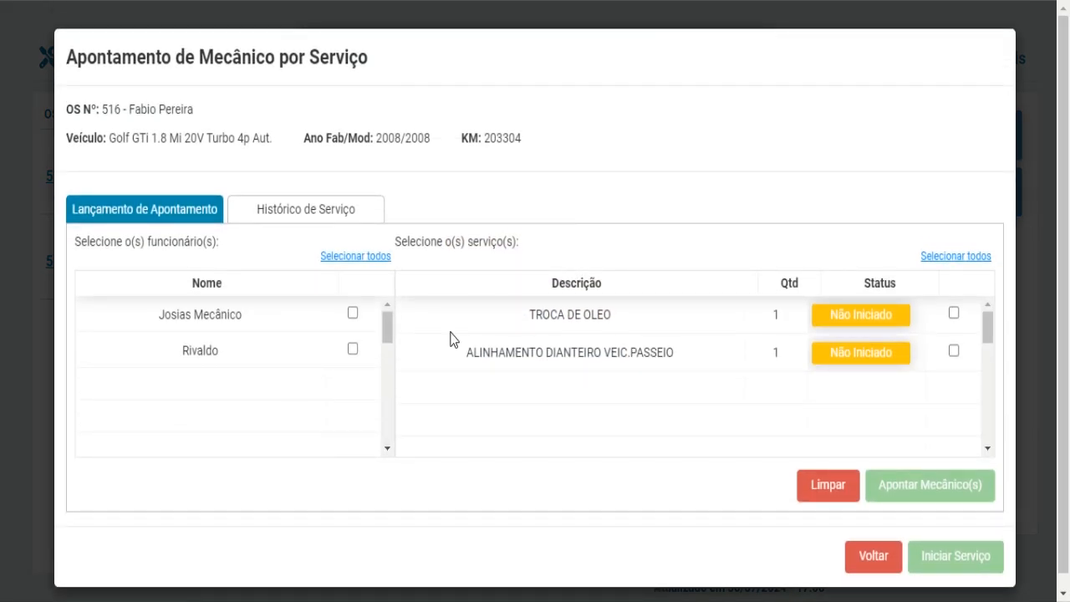
click(353, 312)
click(954, 313)
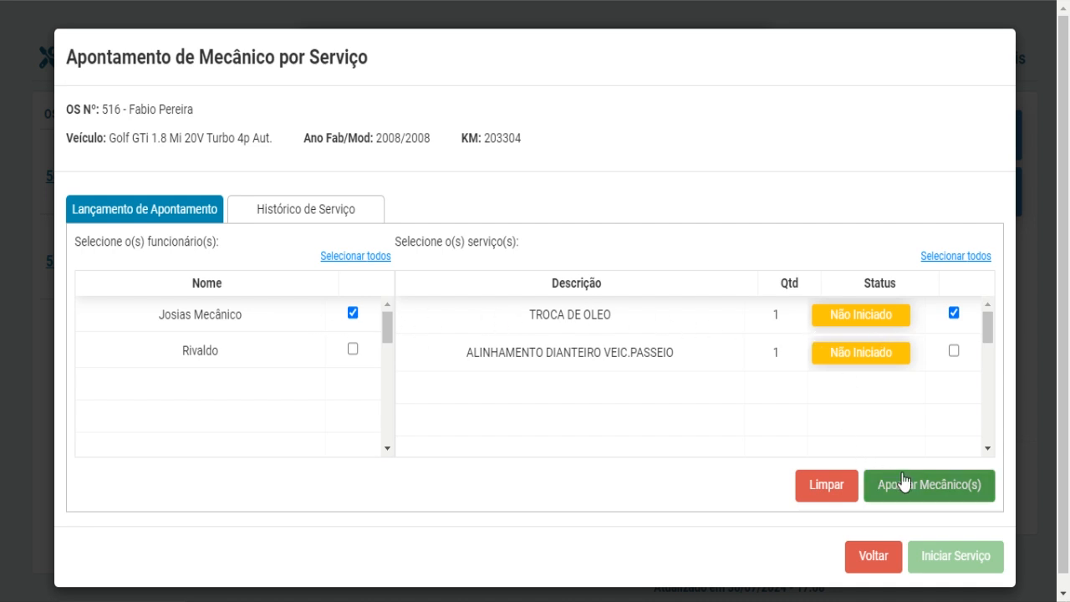
click(940, 493)
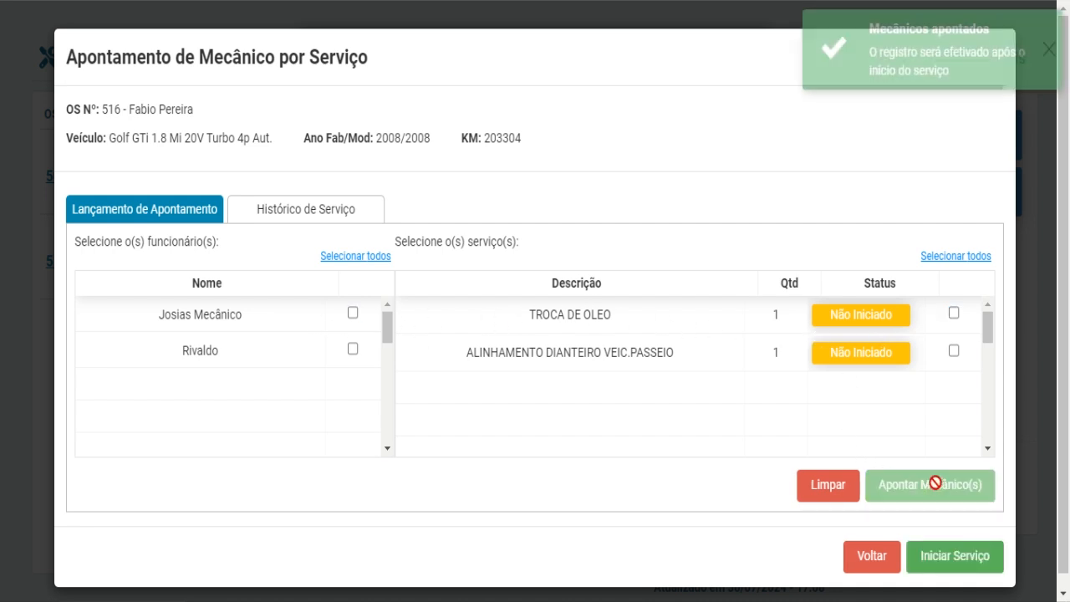
Step: Assign the second listed mechanic to ALINHAMENTO DIANTEIRO VEIC.PASSEIO
click(353, 351)
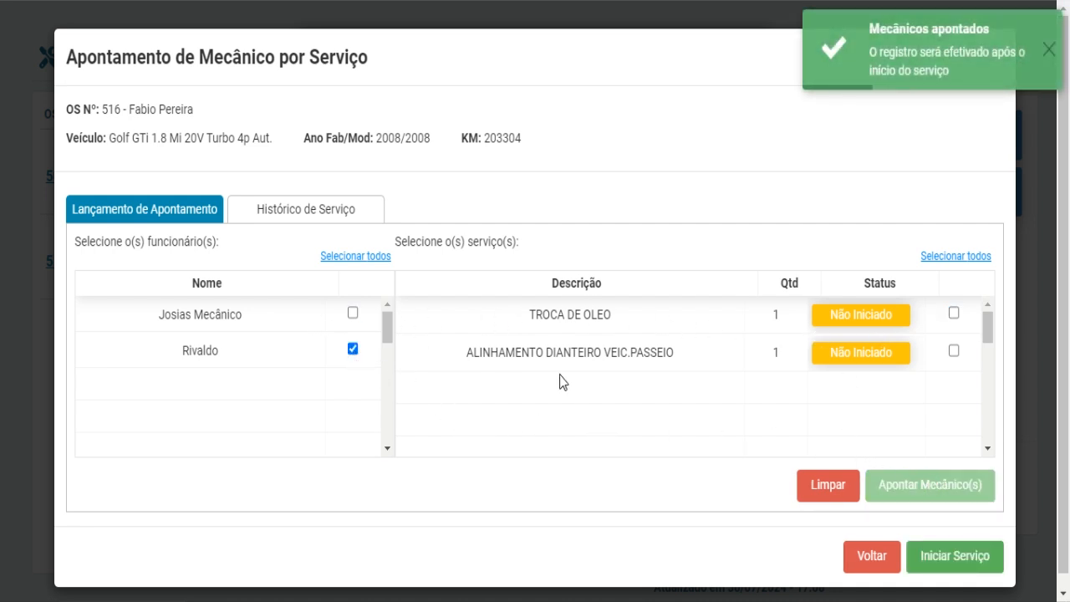
click(957, 353)
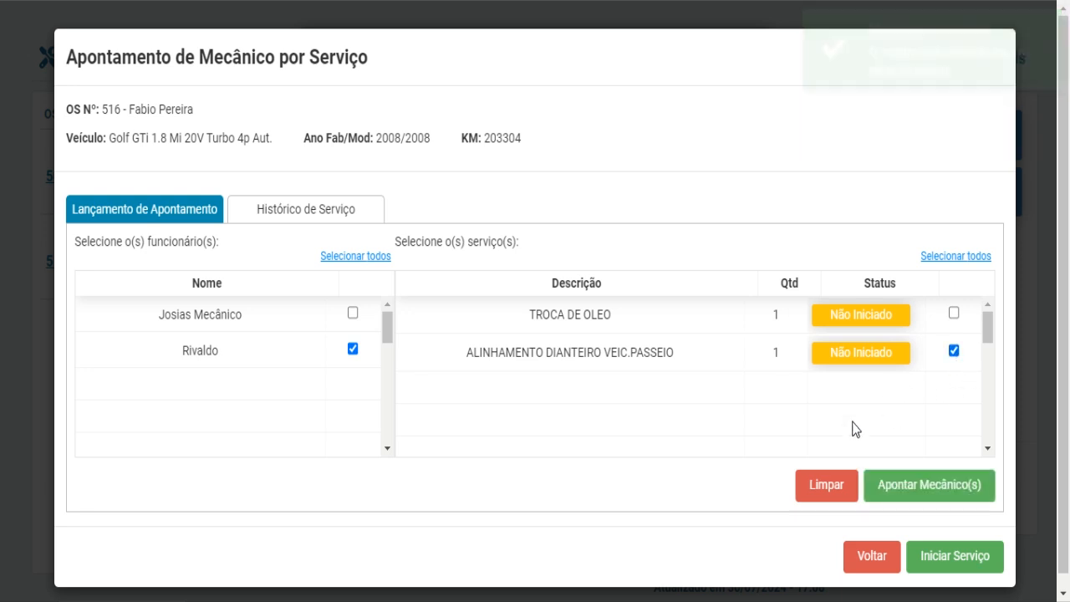
click(940, 490)
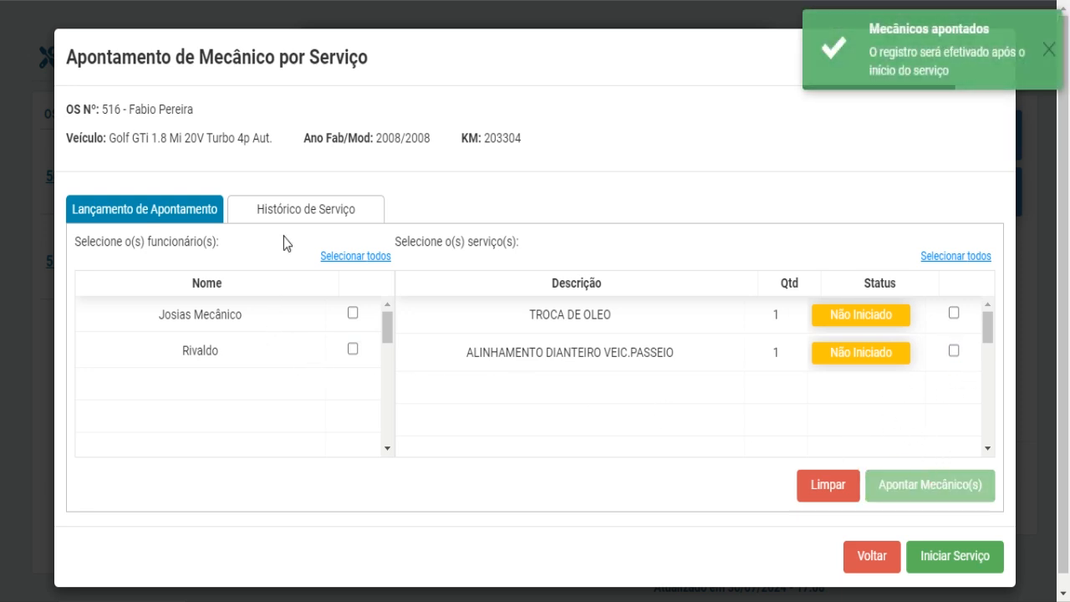
Step: Review the mechanic assignments in Histórico de Serviço and start the execution of both services
click(285, 212)
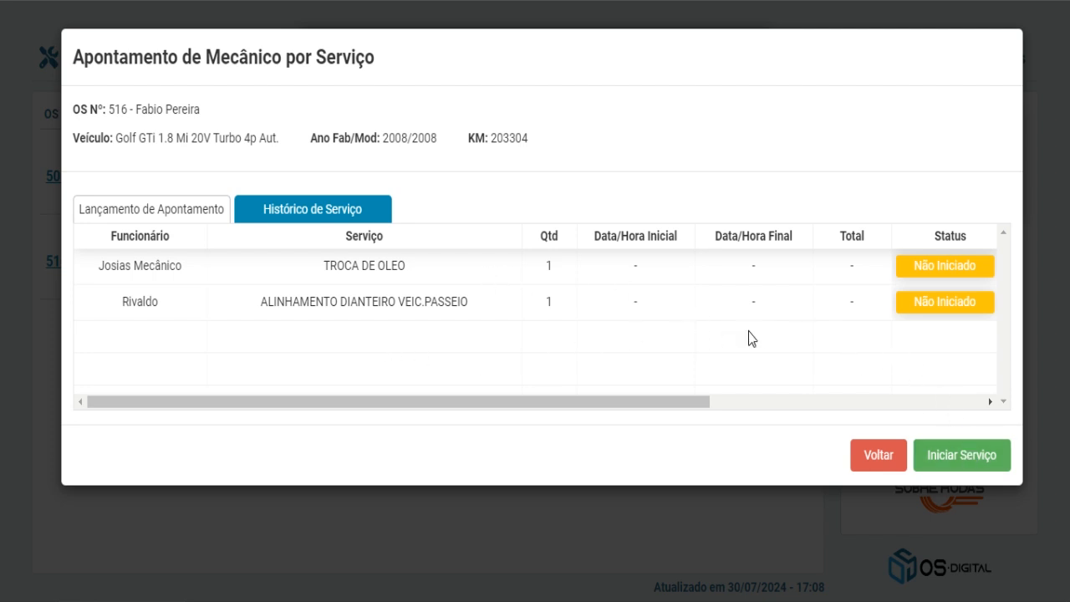
click(951, 454)
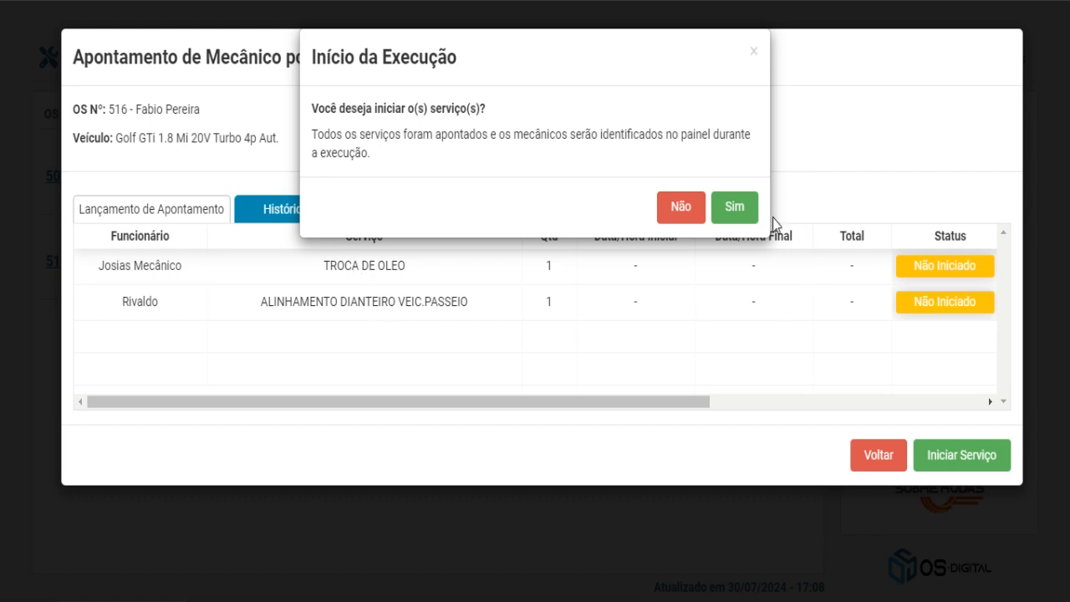
click(741, 209)
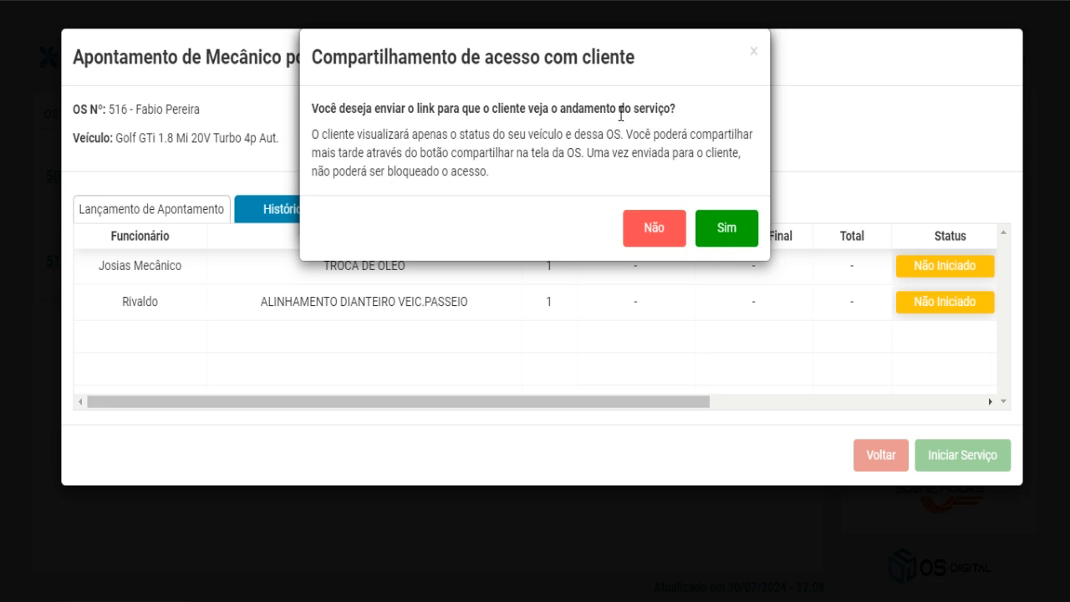
Step: Send the customer the service tracking link through WhatsApp and open it to view the order's progress
click(727, 230)
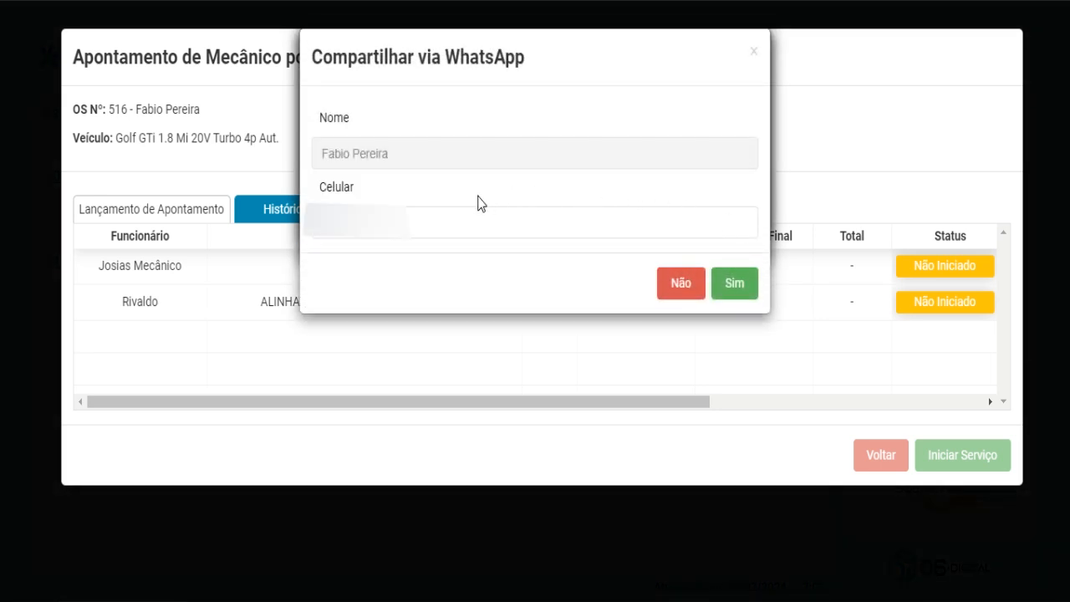
click(739, 287)
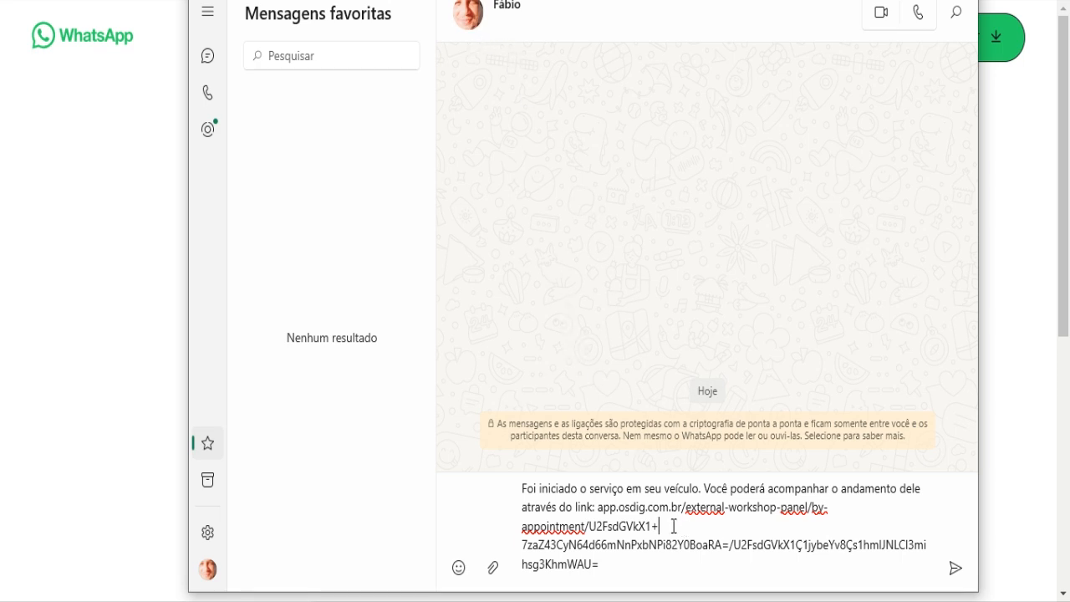
click(955, 570)
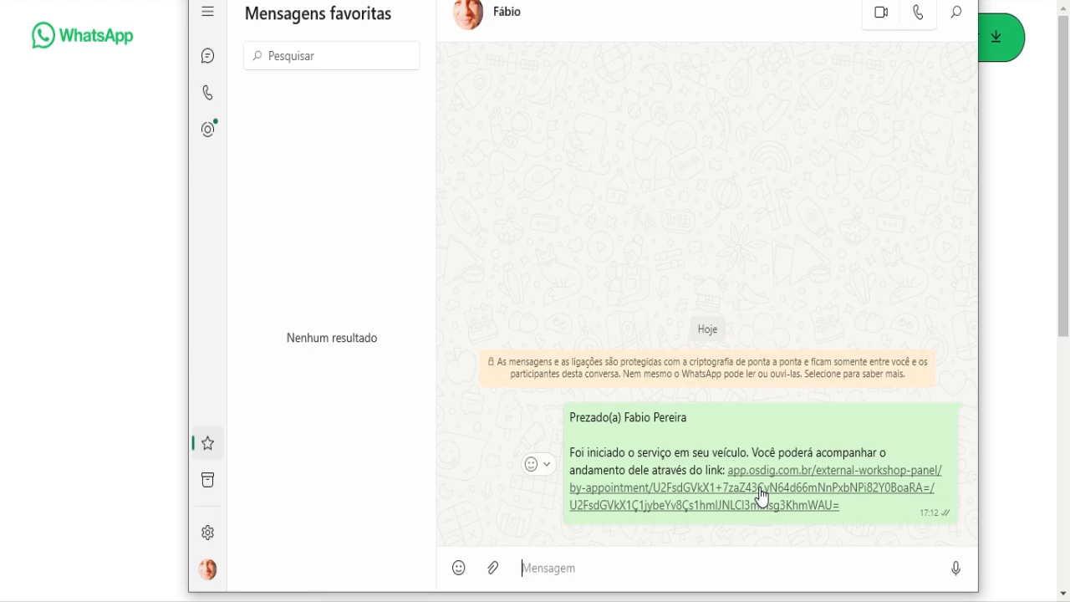
click(761, 495)
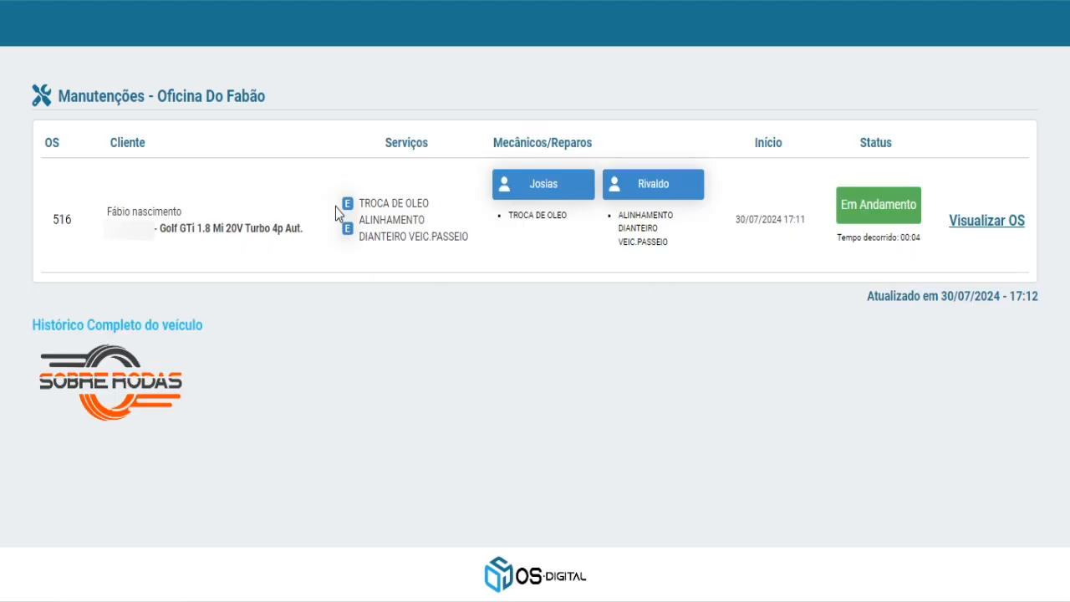
drag(333, 232, 378, 262)
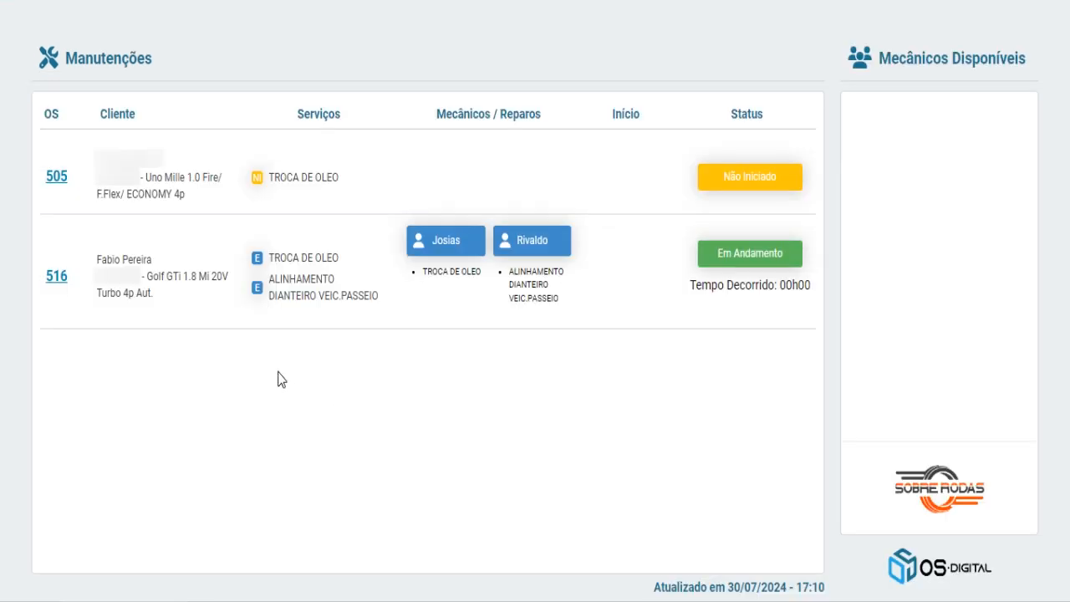
Step: Stop the Golf GTi order's TROCA DE OLEO service with the pause reason "Falta produto"
click(55, 276)
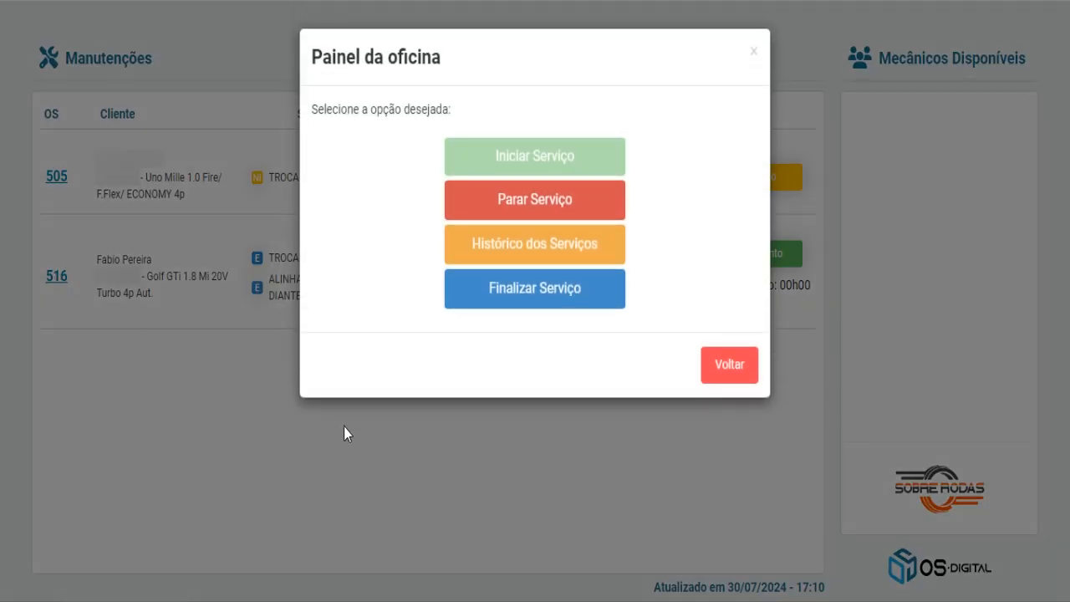
click(542, 200)
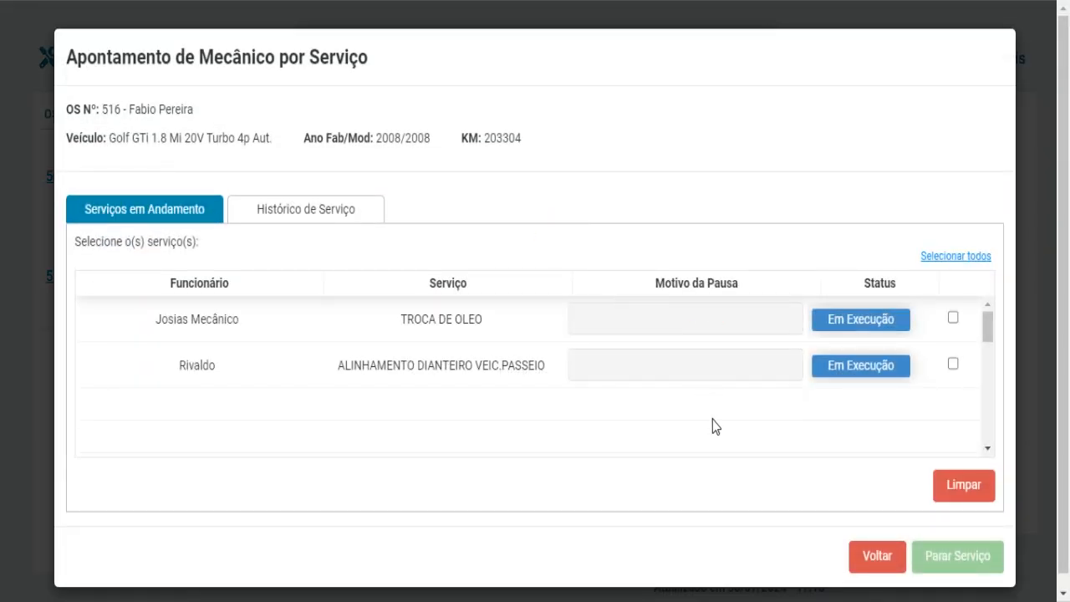
click(953, 319)
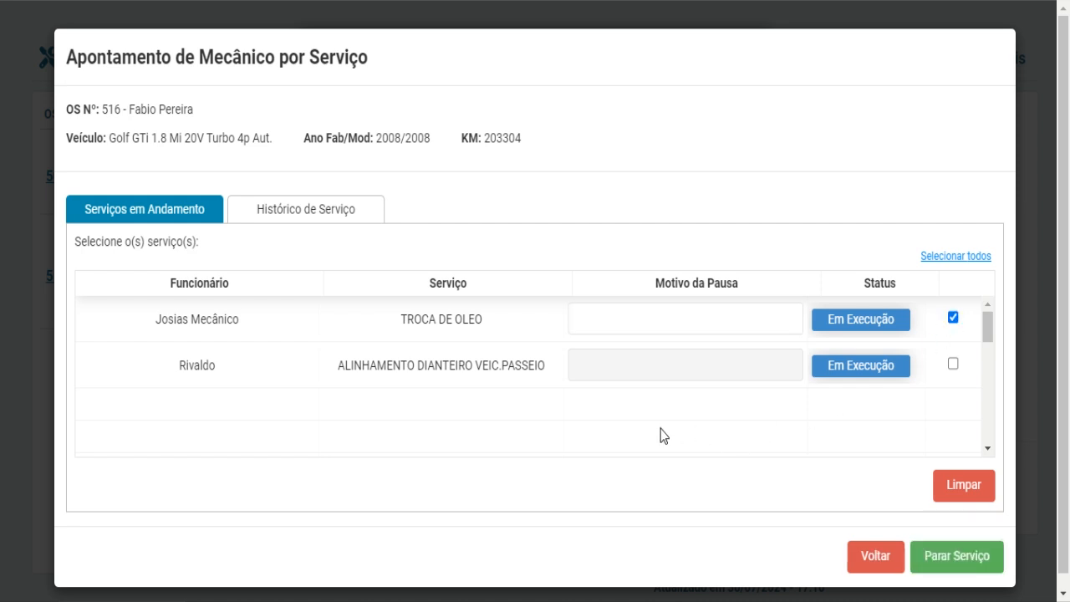
click(597, 321)
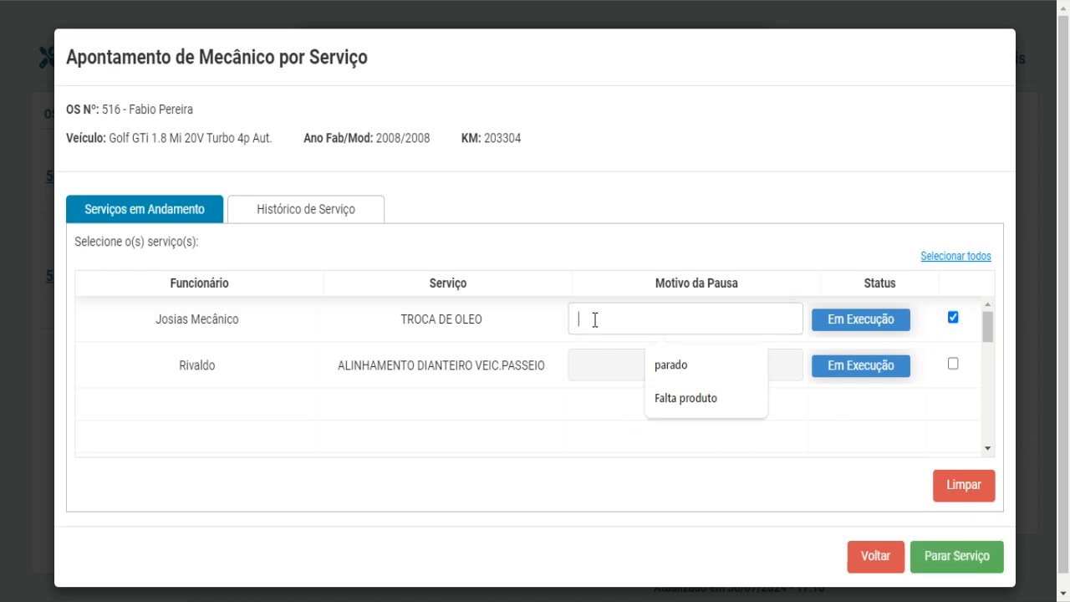
click(688, 401)
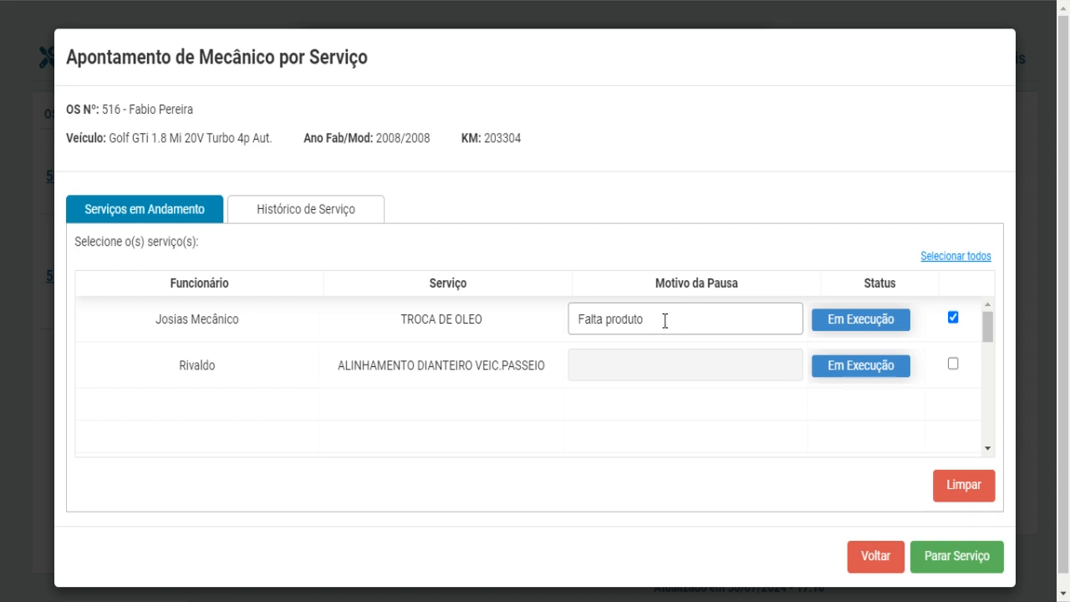
click(958, 561)
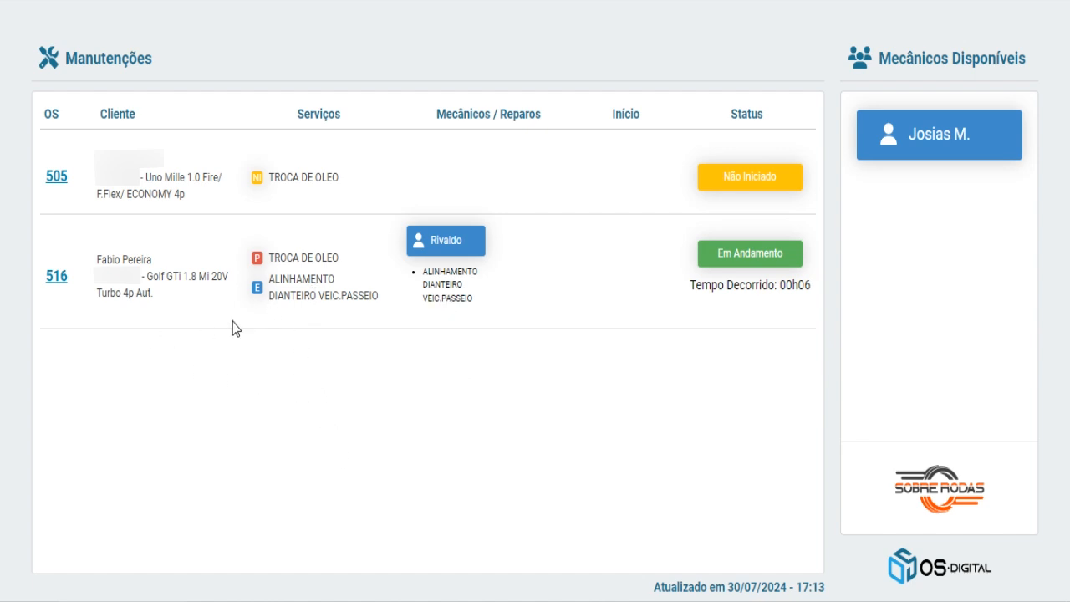
Step: Finalize the Golf GTi order's ALINHAMENTO DIANTEIRO VEIC.PASSEIO service and confirm its irreversible completion
click(56, 278)
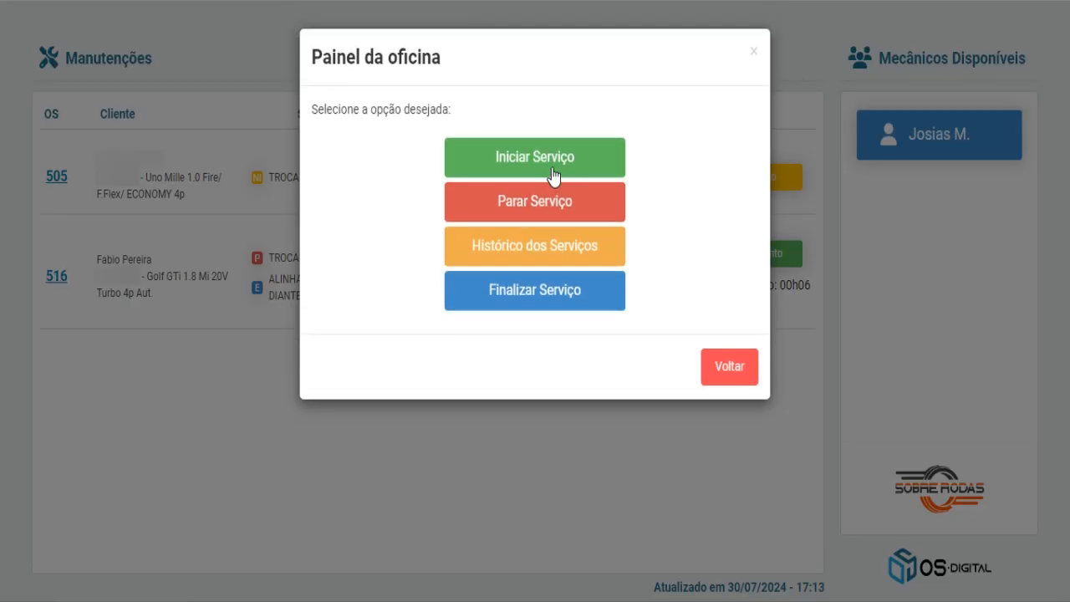
click(542, 293)
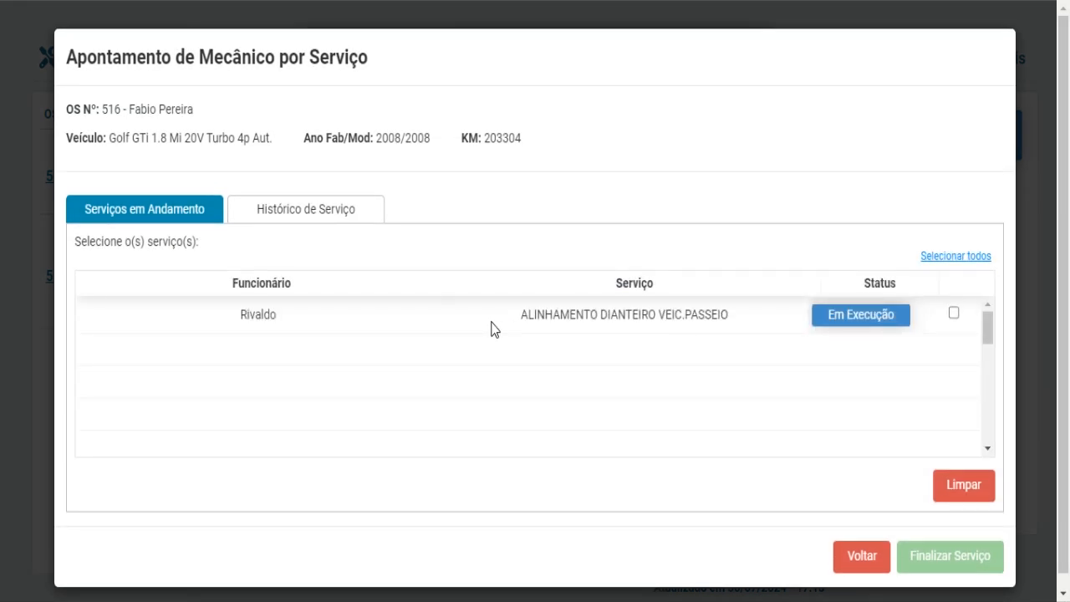
drag(507, 327, 735, 319)
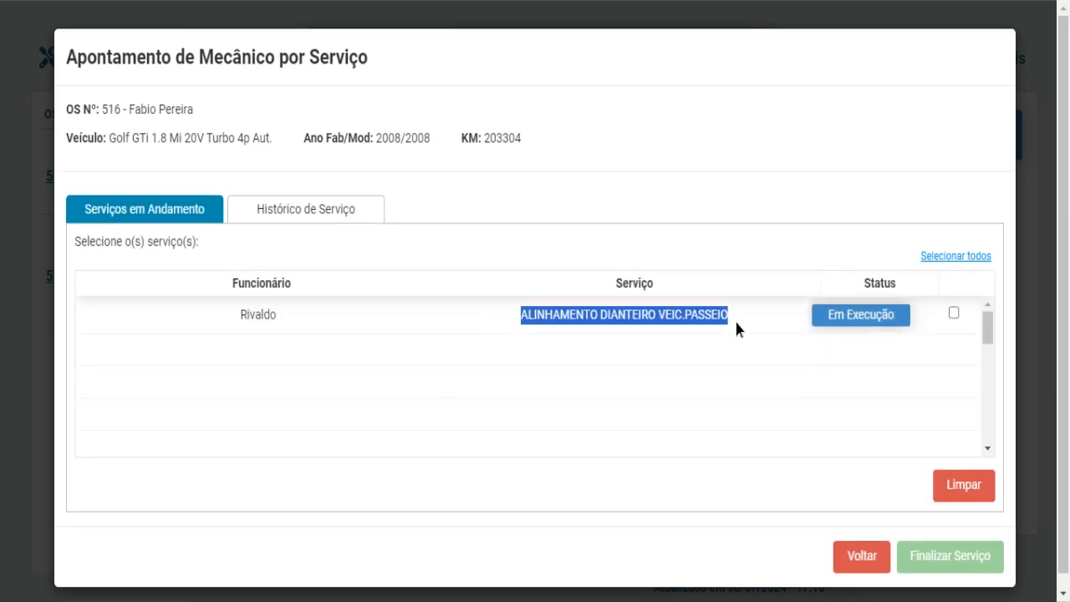
click(745, 371)
click(953, 312)
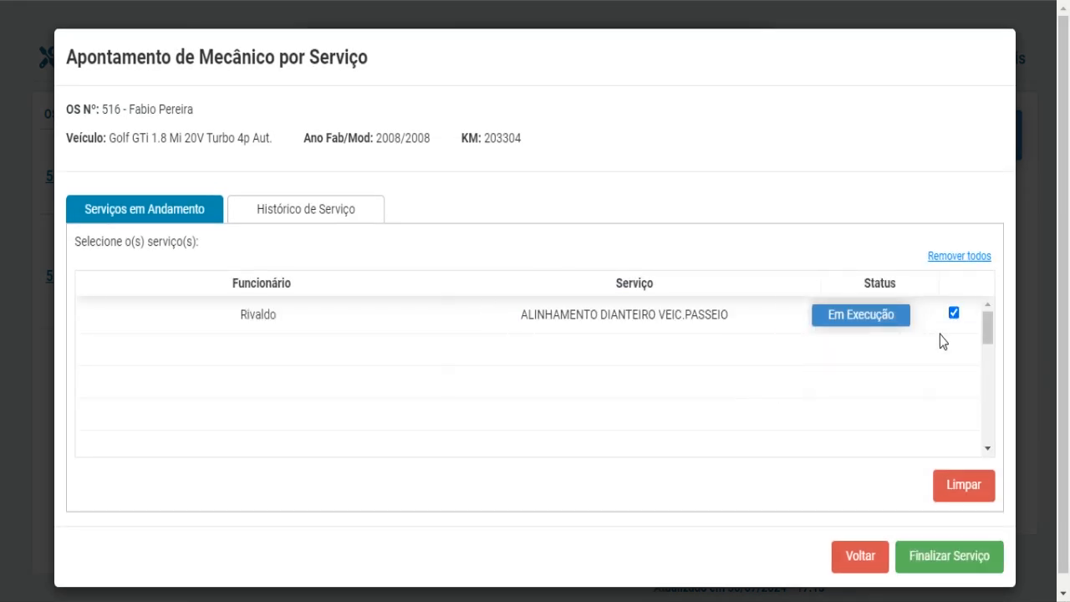
click(959, 558)
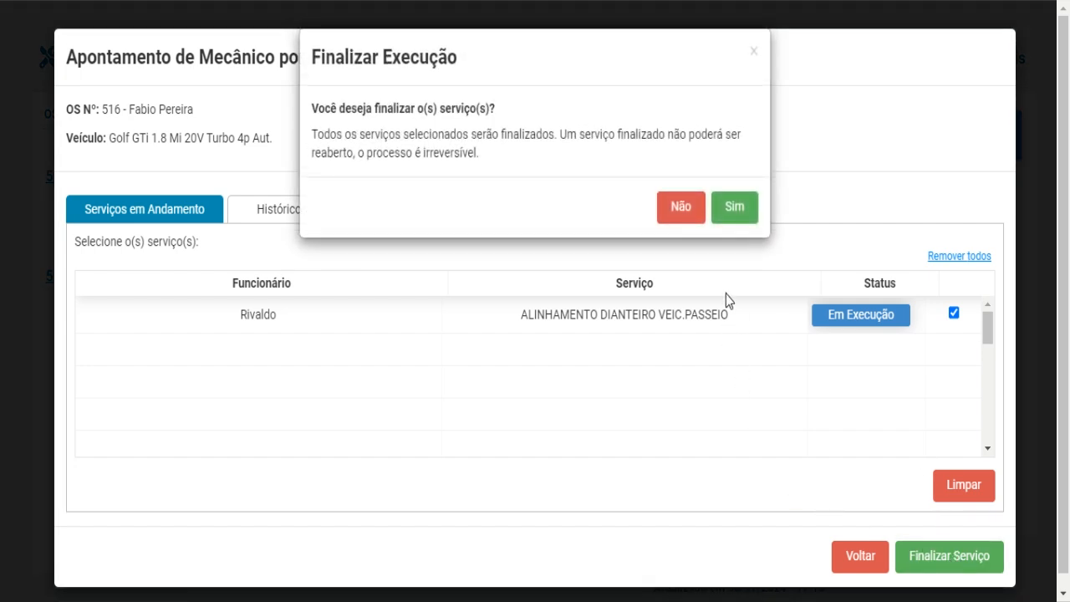
click(734, 209)
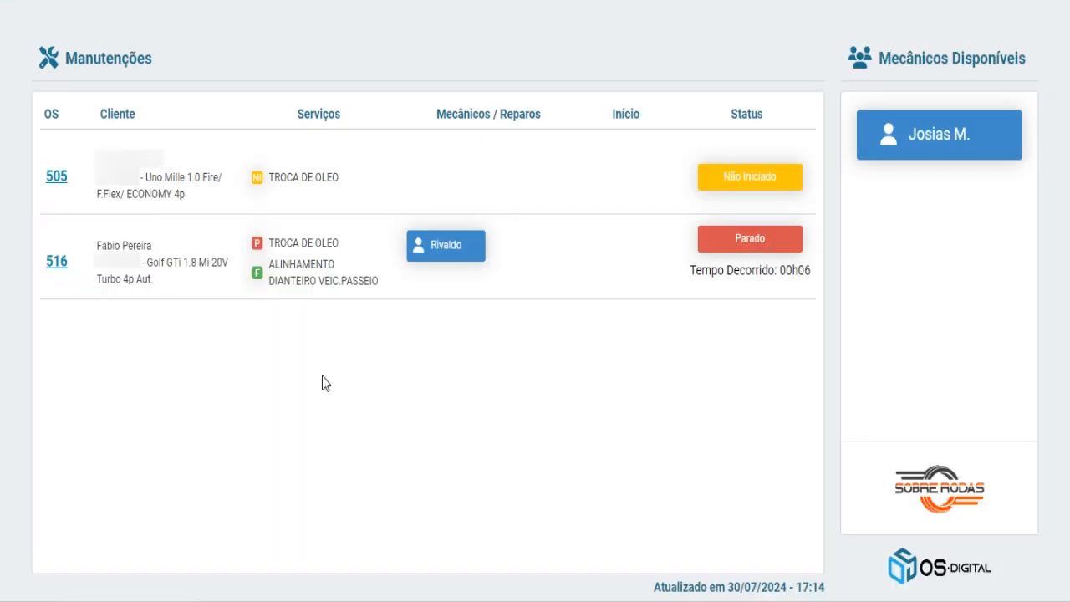
Step: Assign the available mechanic to the Golf GTi order's stopped TROCA DE OLEO service
click(57, 266)
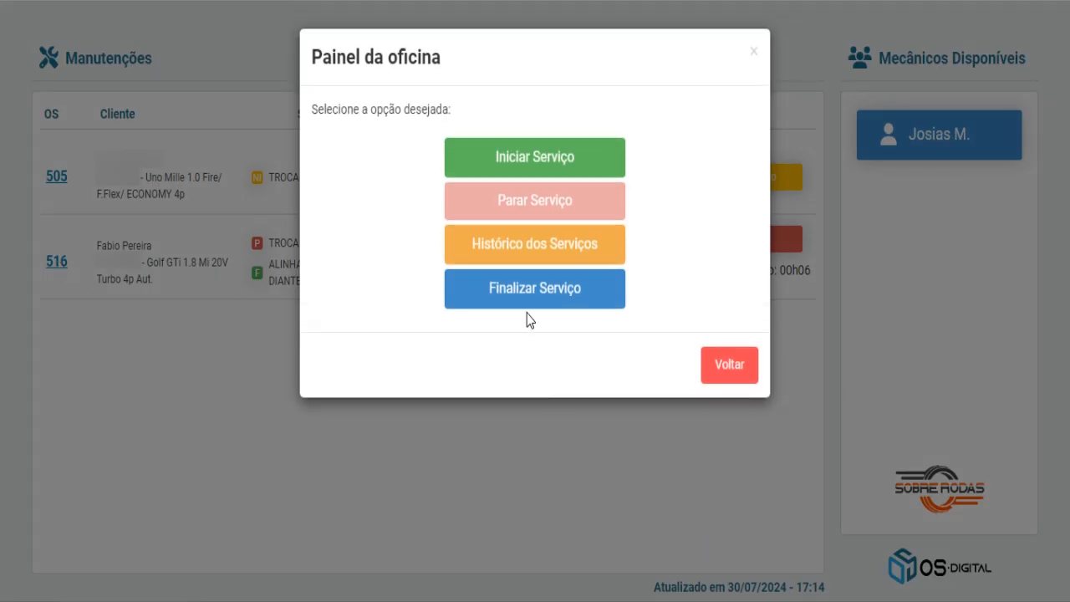
click(542, 167)
click(353, 314)
click(954, 315)
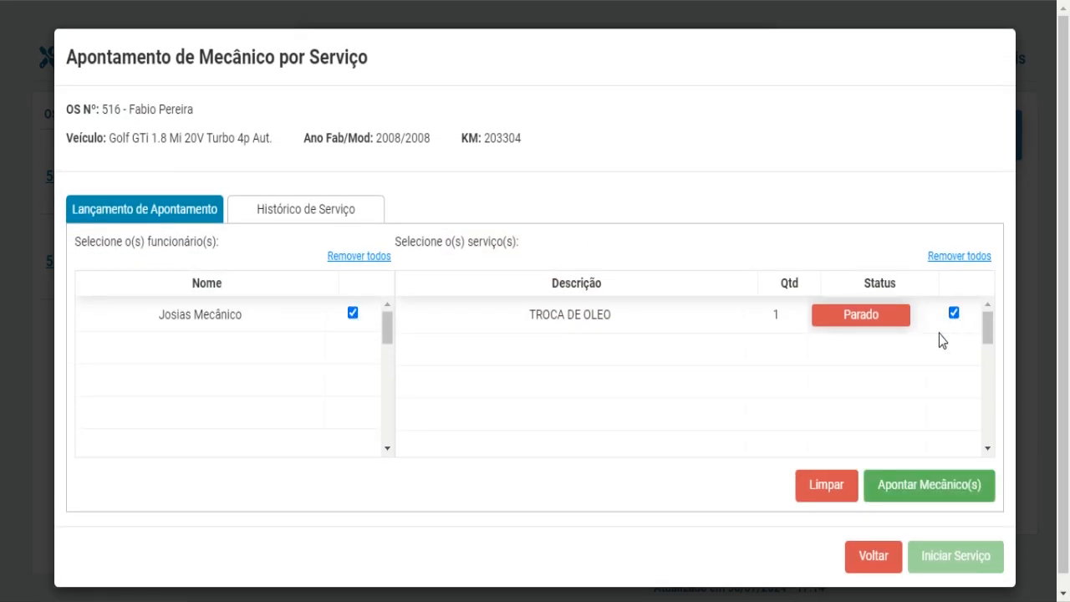
click(942, 490)
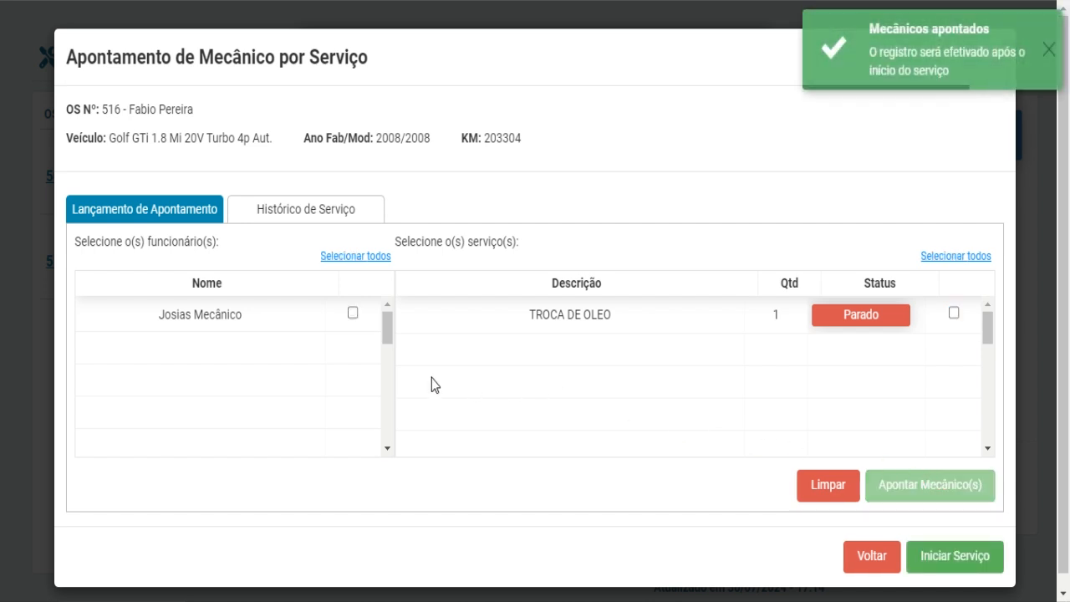
Step: Check the new assignment in Histórico de Serviço and start the TROCA DE OLEO execution without sending the customer the tracking link
click(293, 210)
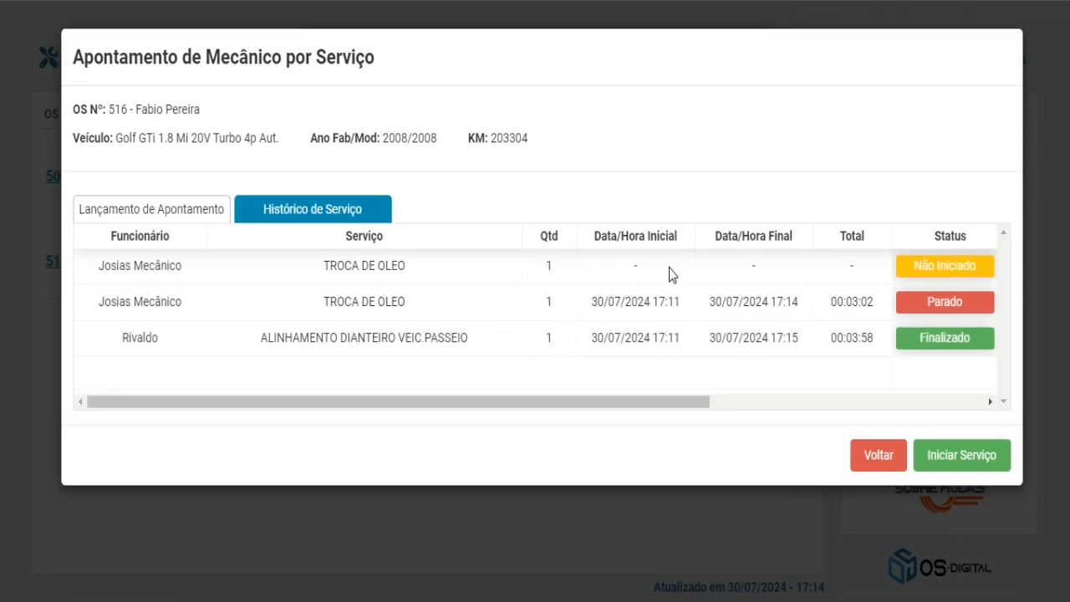
click(949, 458)
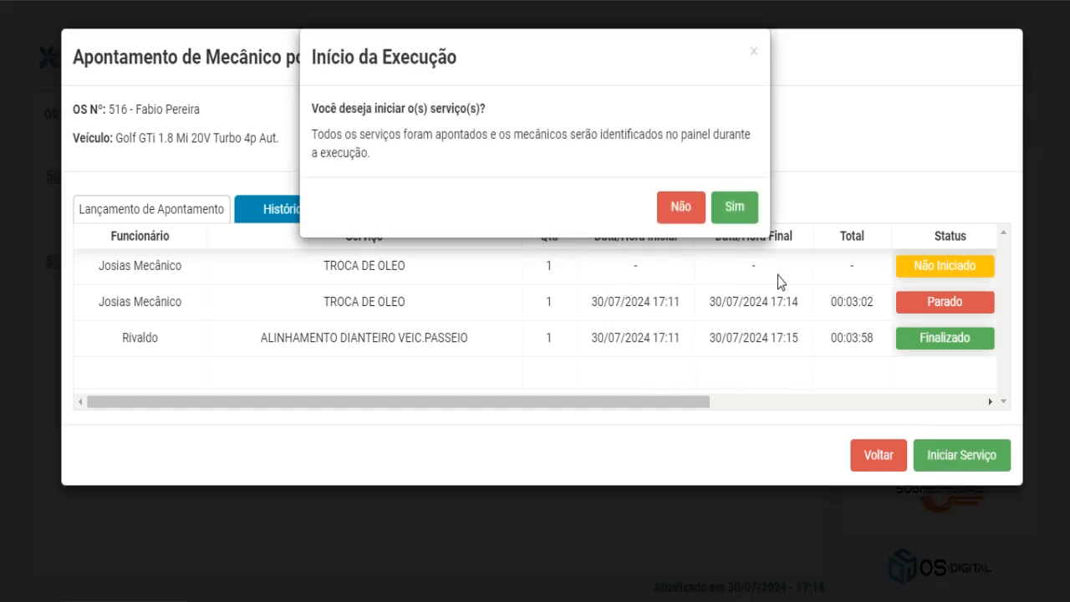
click(738, 212)
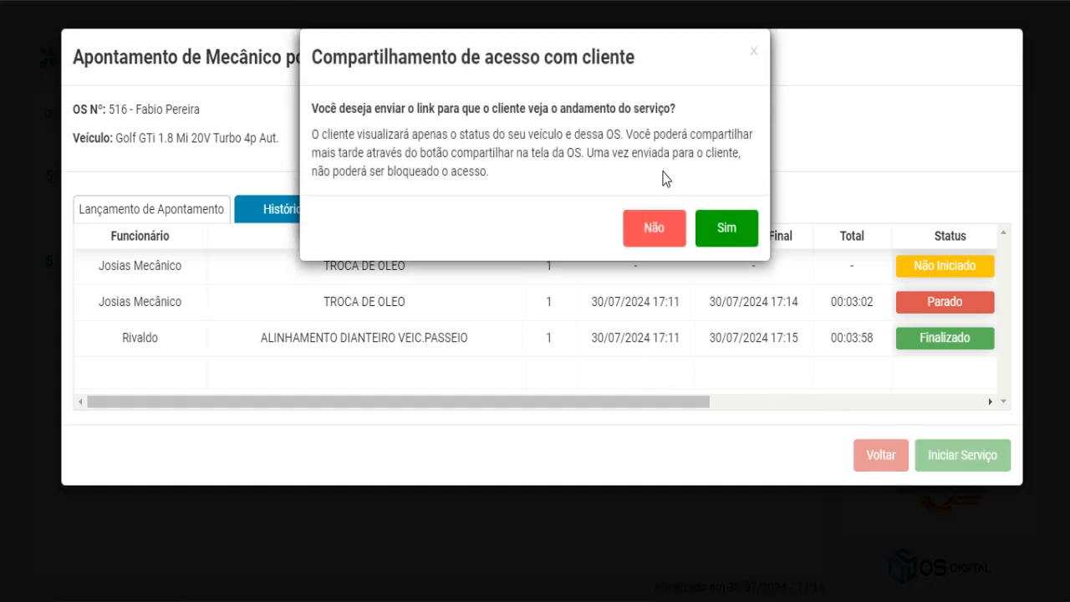
click(656, 230)
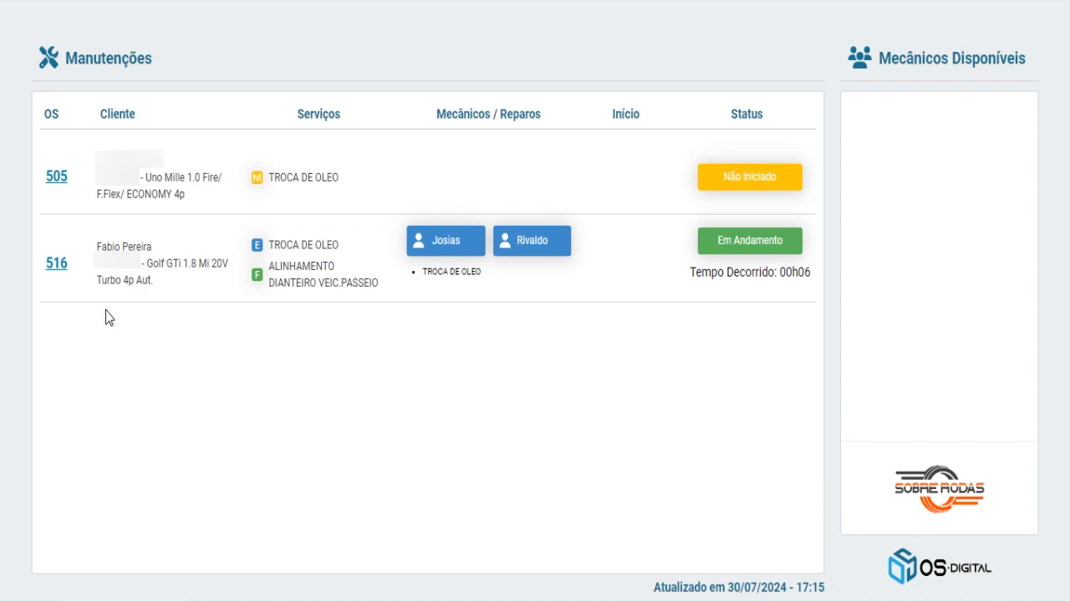
Step: Select the running TROCA DE OLEO service, check its total time in Histórico de Serviço, and finalize it
click(56, 265)
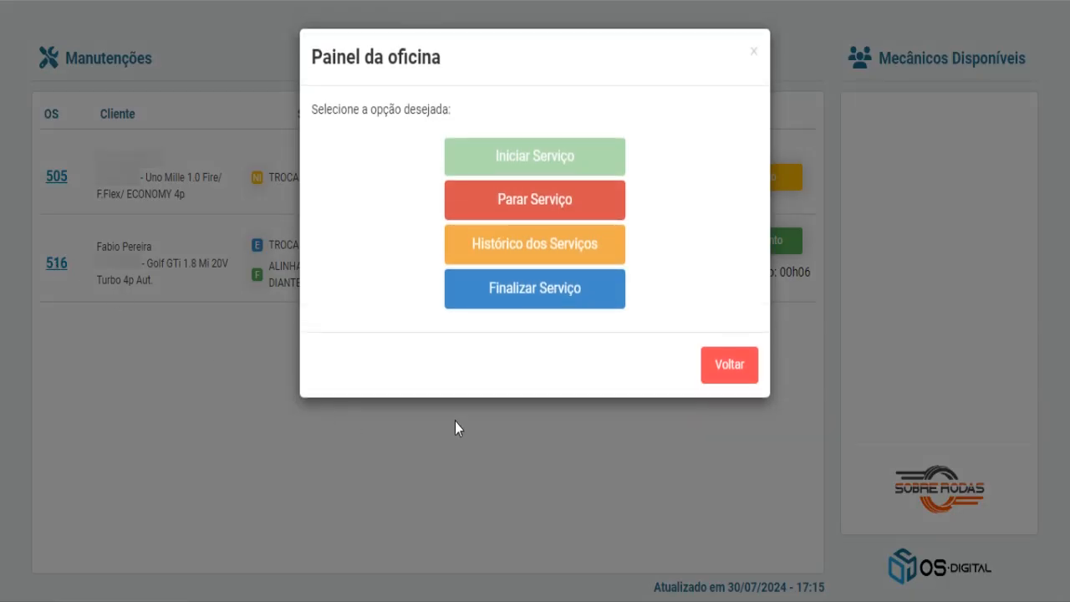
click(545, 303)
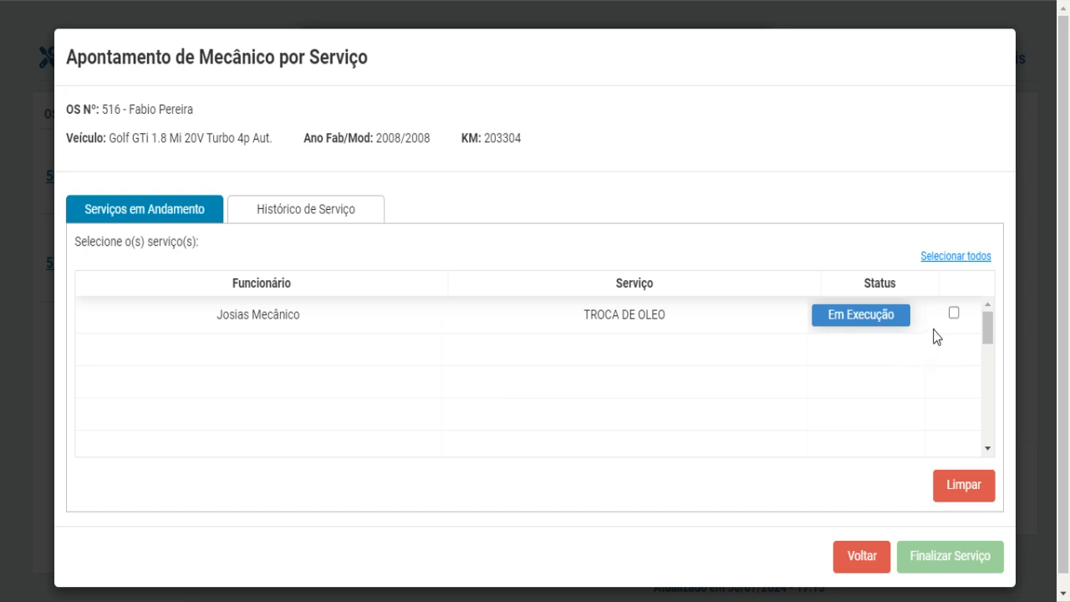
click(953, 314)
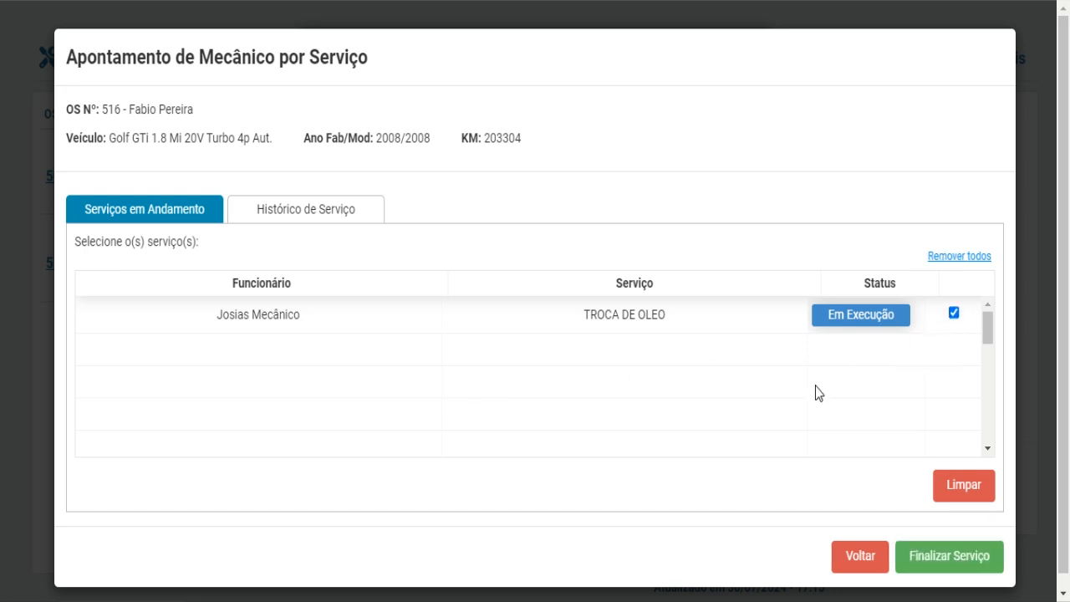
click(321, 211)
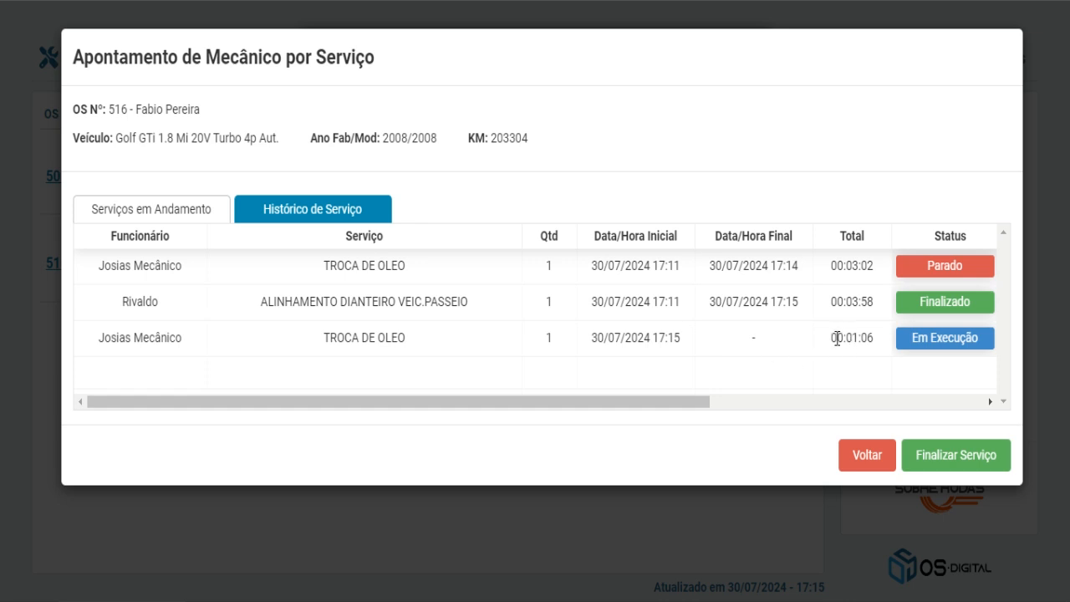
drag(830, 338, 875, 346)
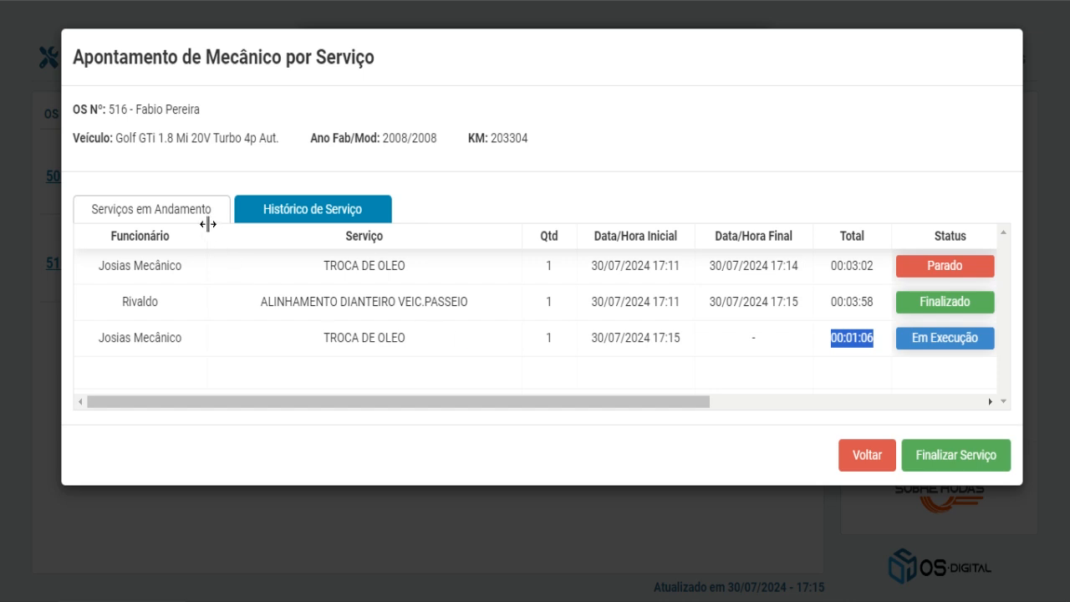
click(181, 210)
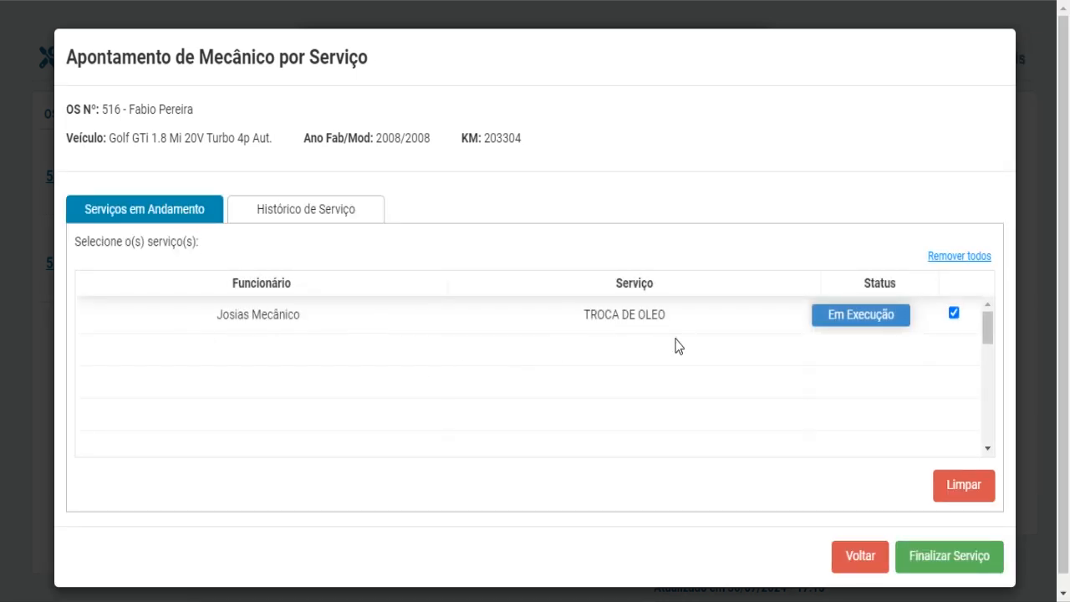
click(951, 567)
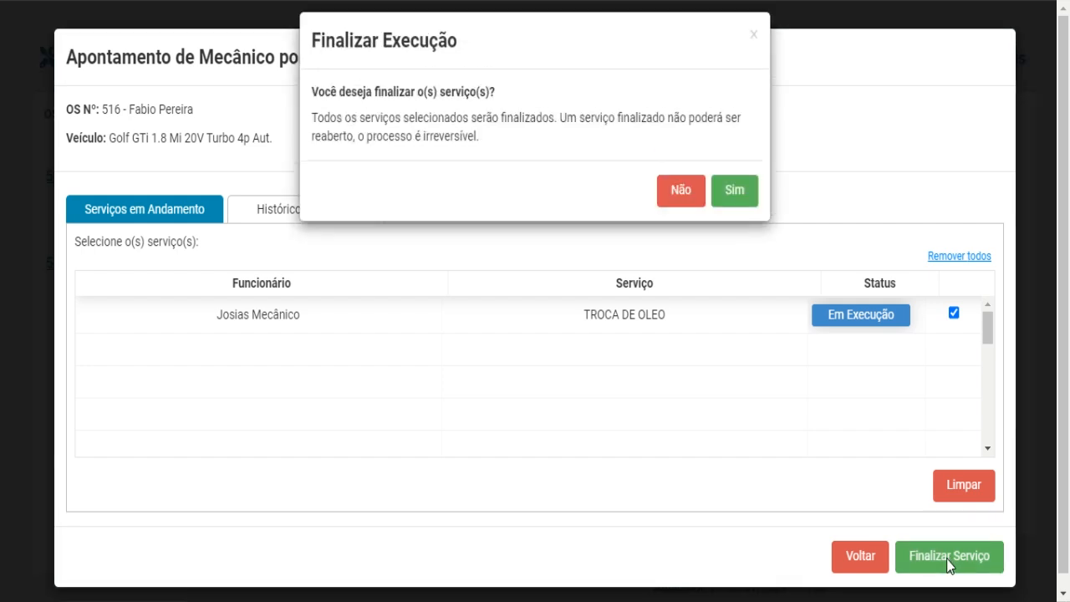
click(733, 211)
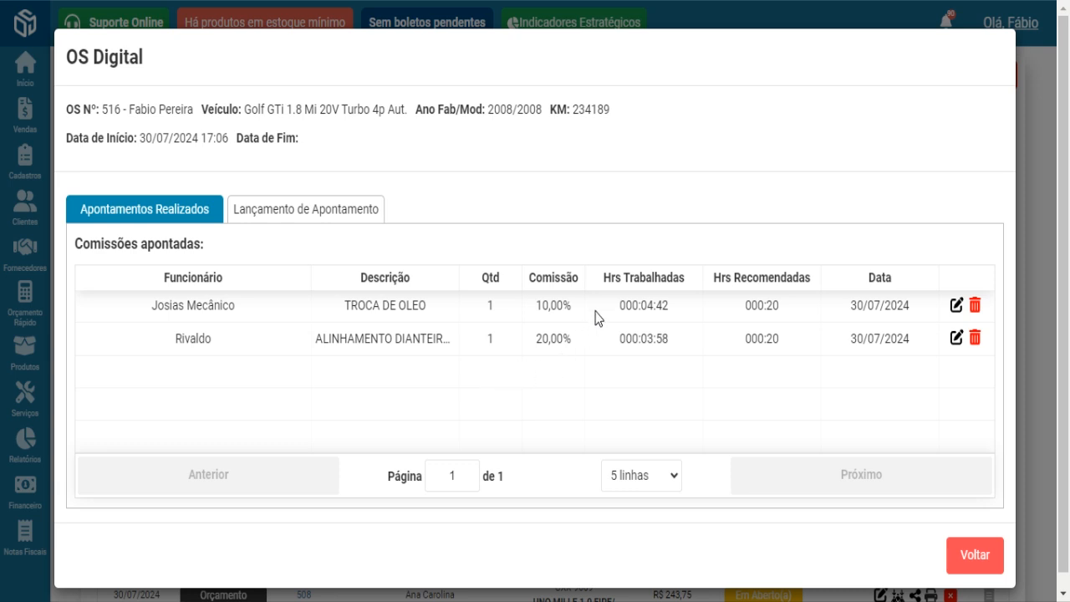
Step: Examine the TROCA DE OLEO entry in Apontamentos Realizados for its mechanic, commission, worked hours and recommended hours
drag(148, 307, 250, 311)
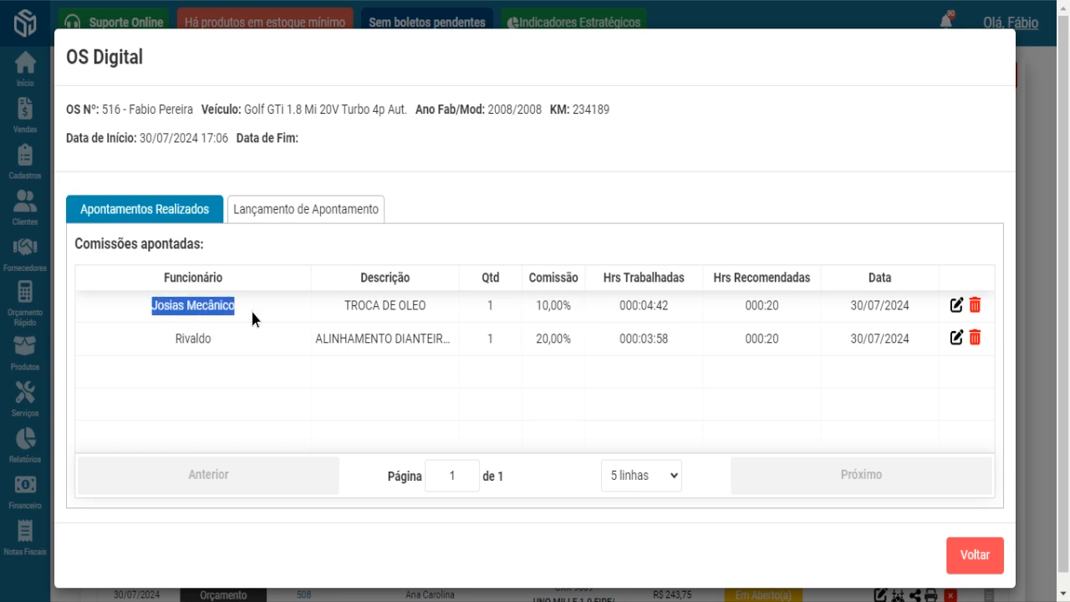
drag(620, 307, 707, 311)
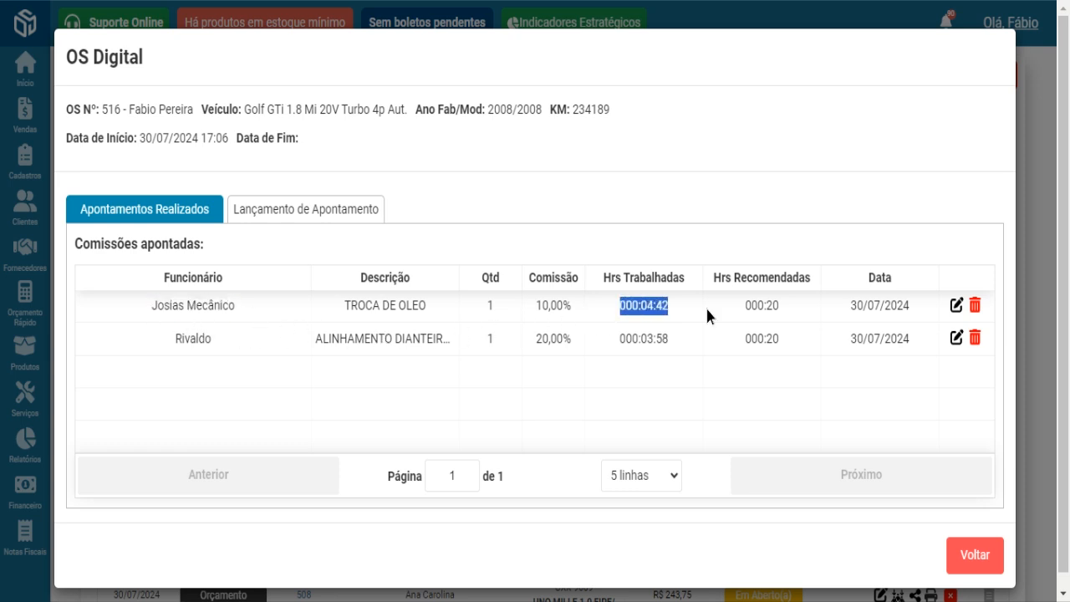
drag(341, 305, 438, 309)
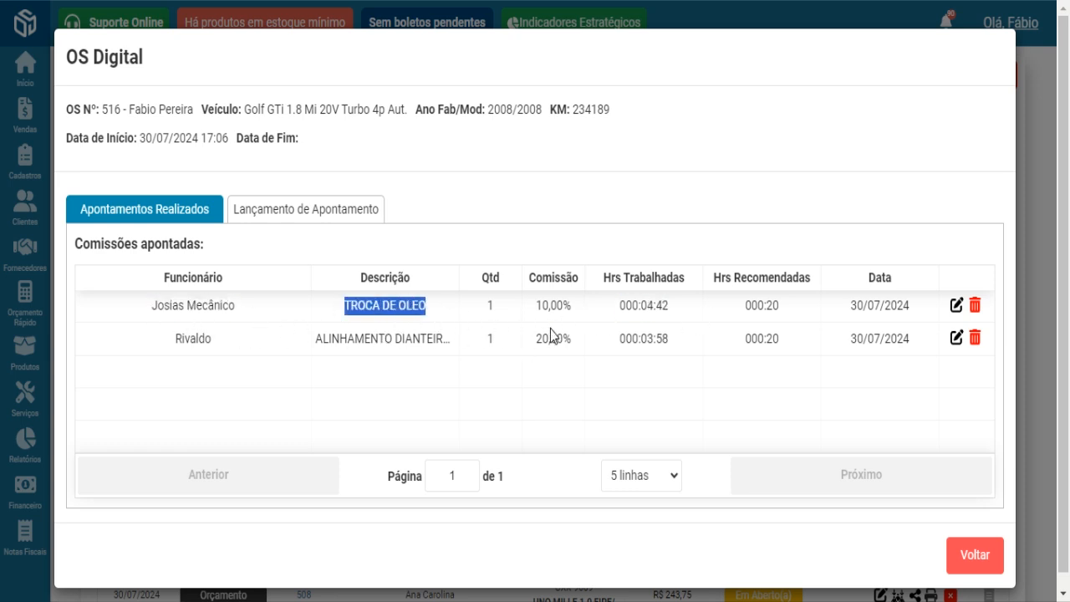
drag(528, 307, 597, 318)
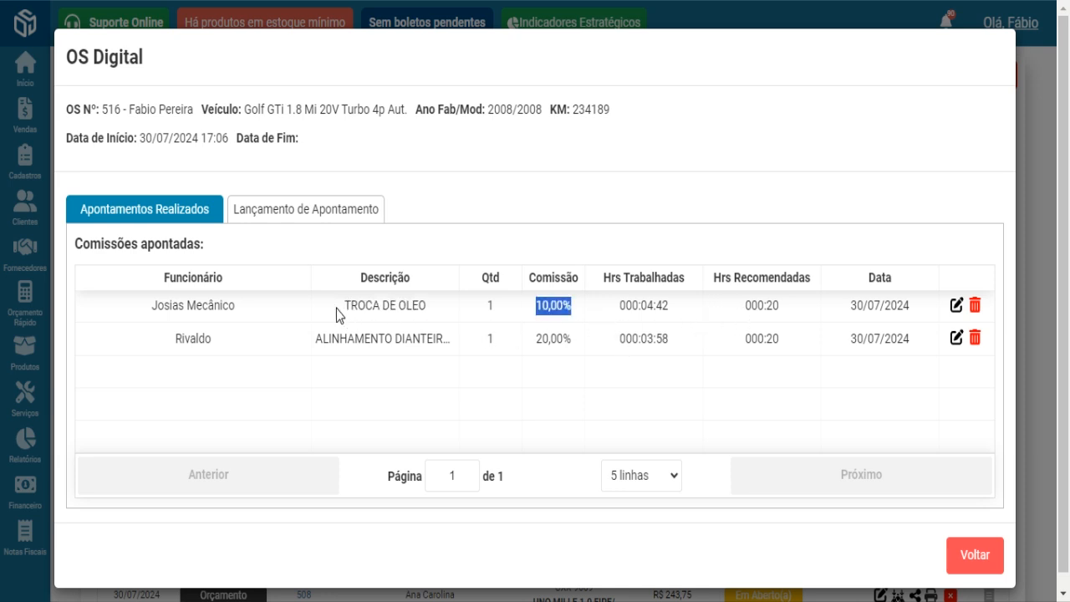
drag(340, 309, 437, 310)
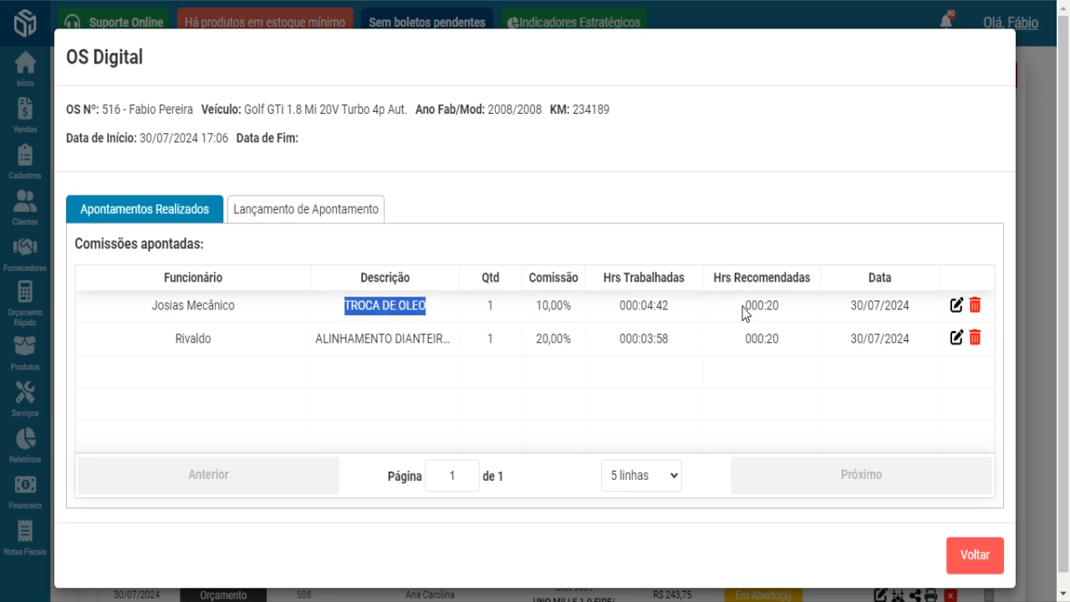
drag(741, 306, 780, 311)
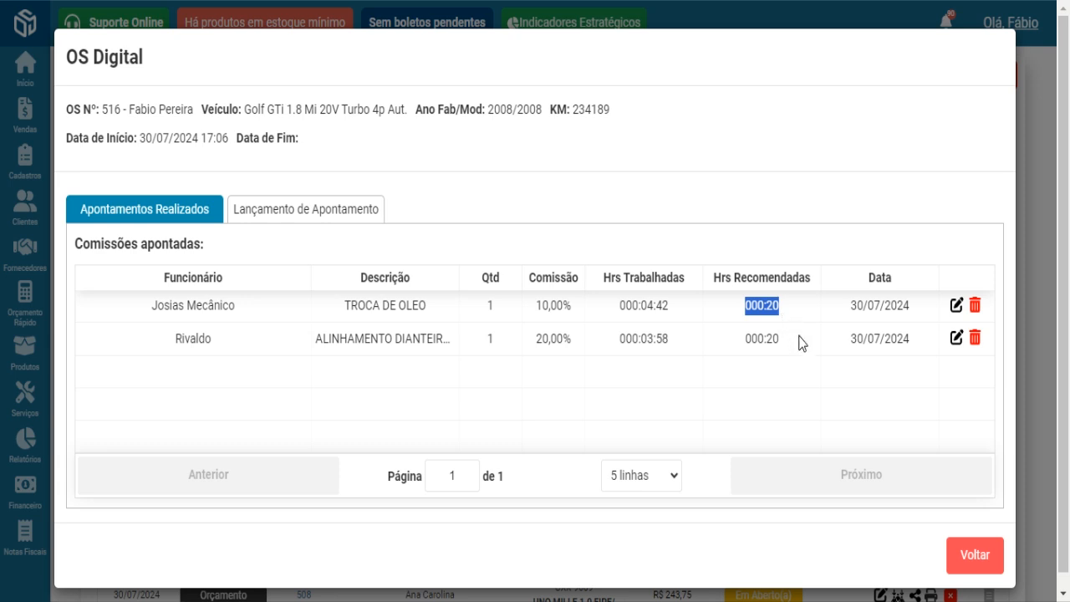